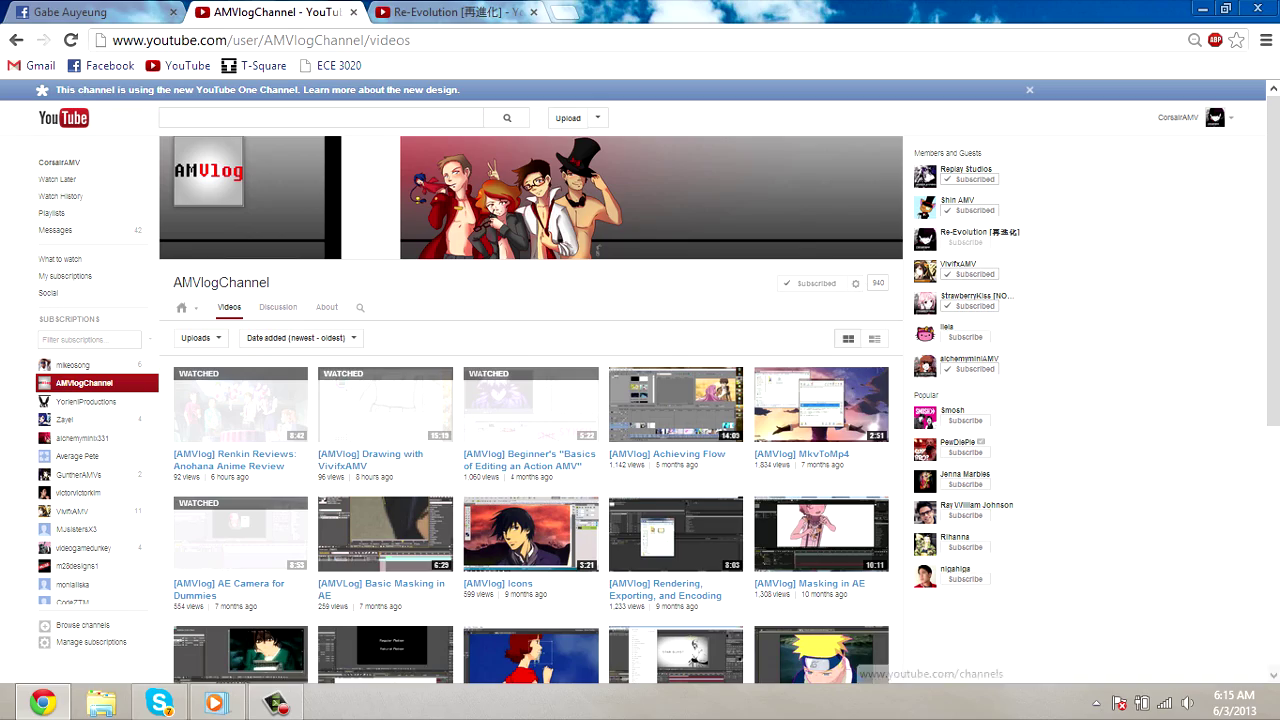
Step: Replay the Birthday Credits video from around 0:15 to study its shattering shapes, and pause it at 0:18 on the credits square
left_click(288, 229)
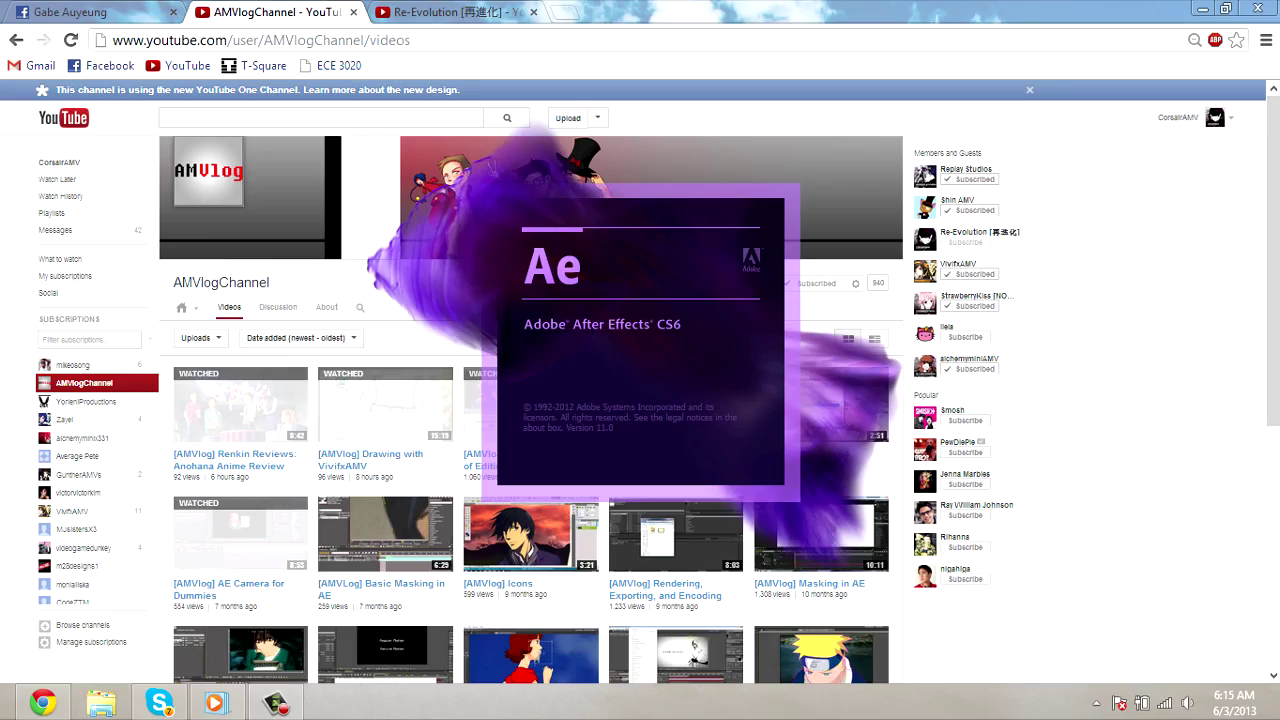
left_click(491, 459)
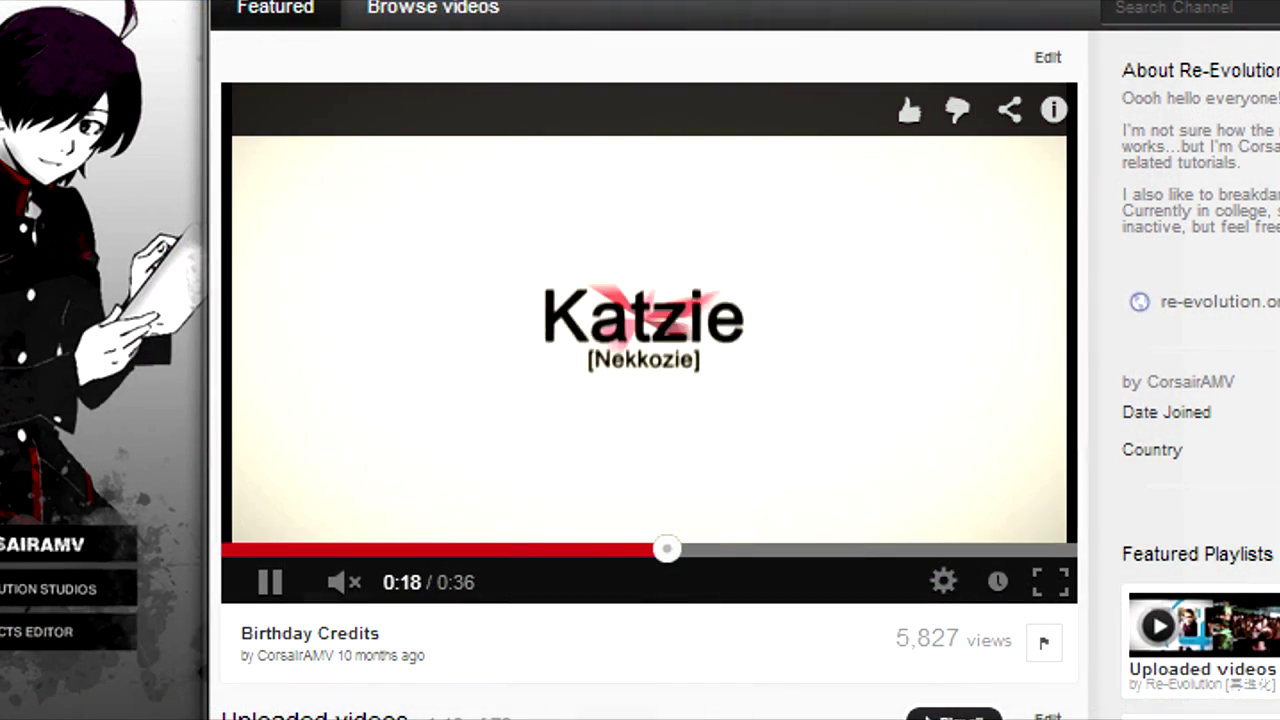
left_click(618, 549)
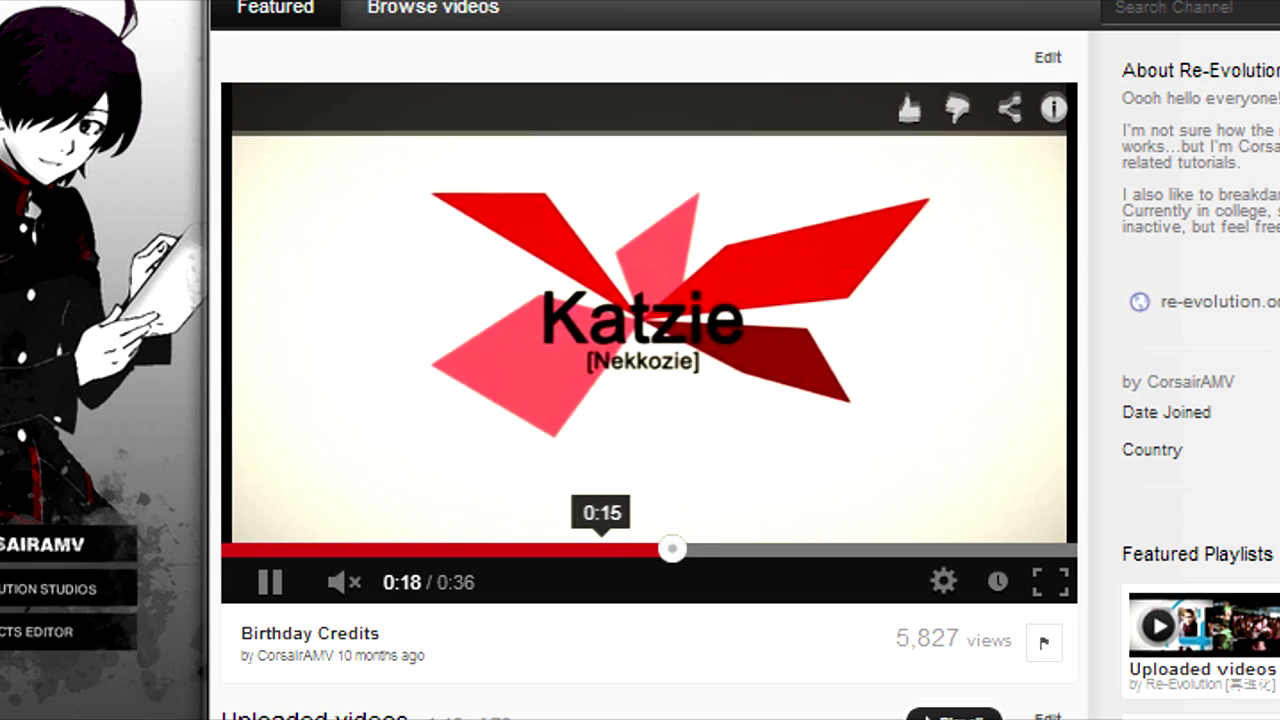
left_click(583, 549)
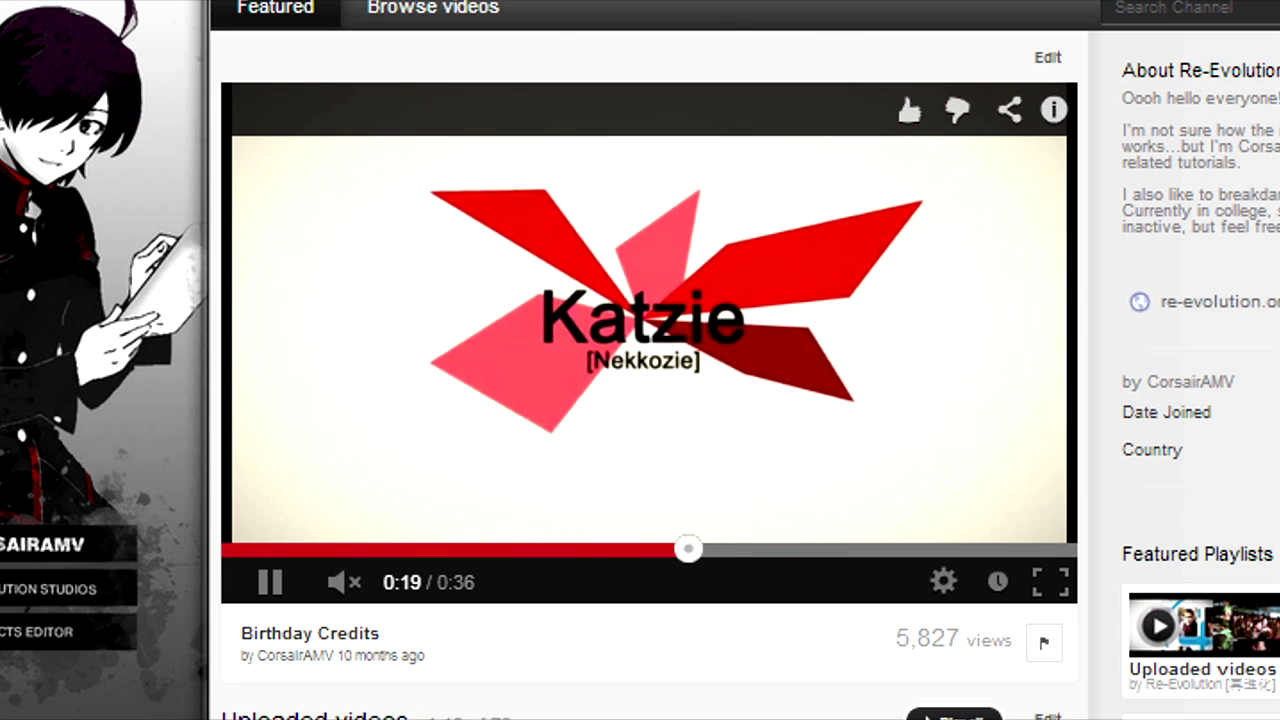
left_click(632, 549)
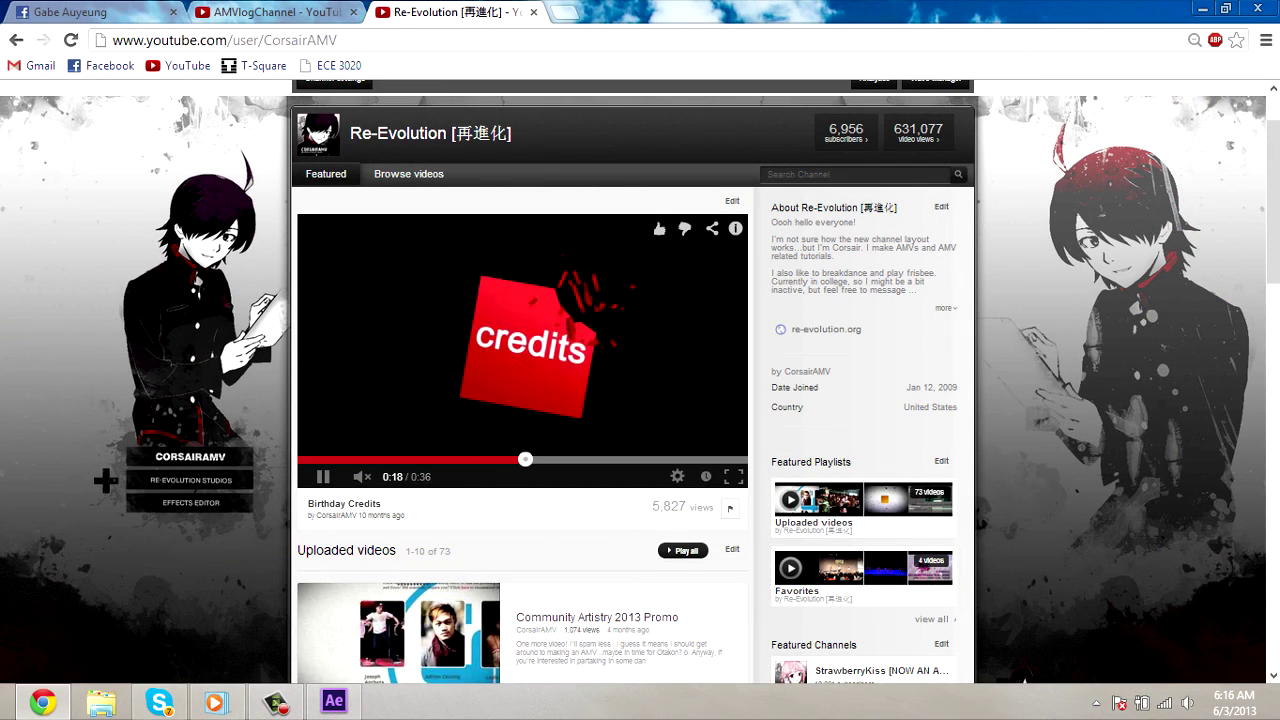
key("space")
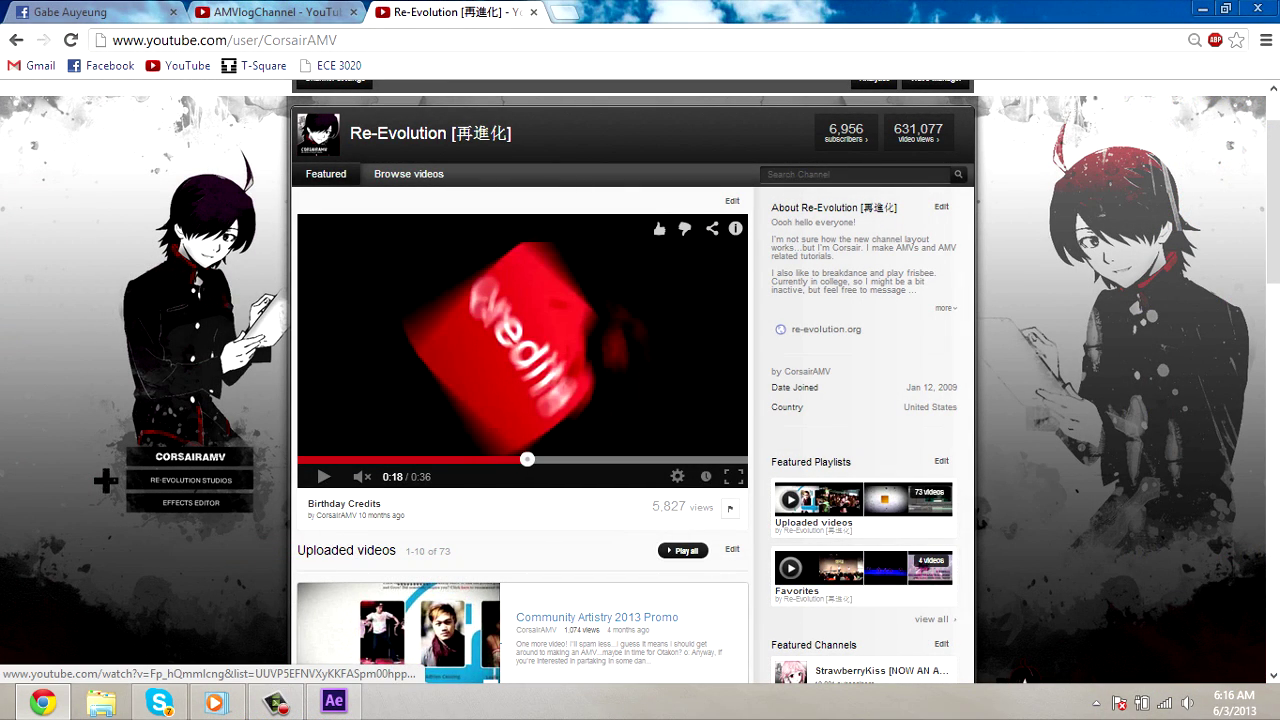
Step: Switch to After Effects and create a 1280 x 720 px composition at 10 frames per second lasting 0:00:10:00
left_click(334, 701)
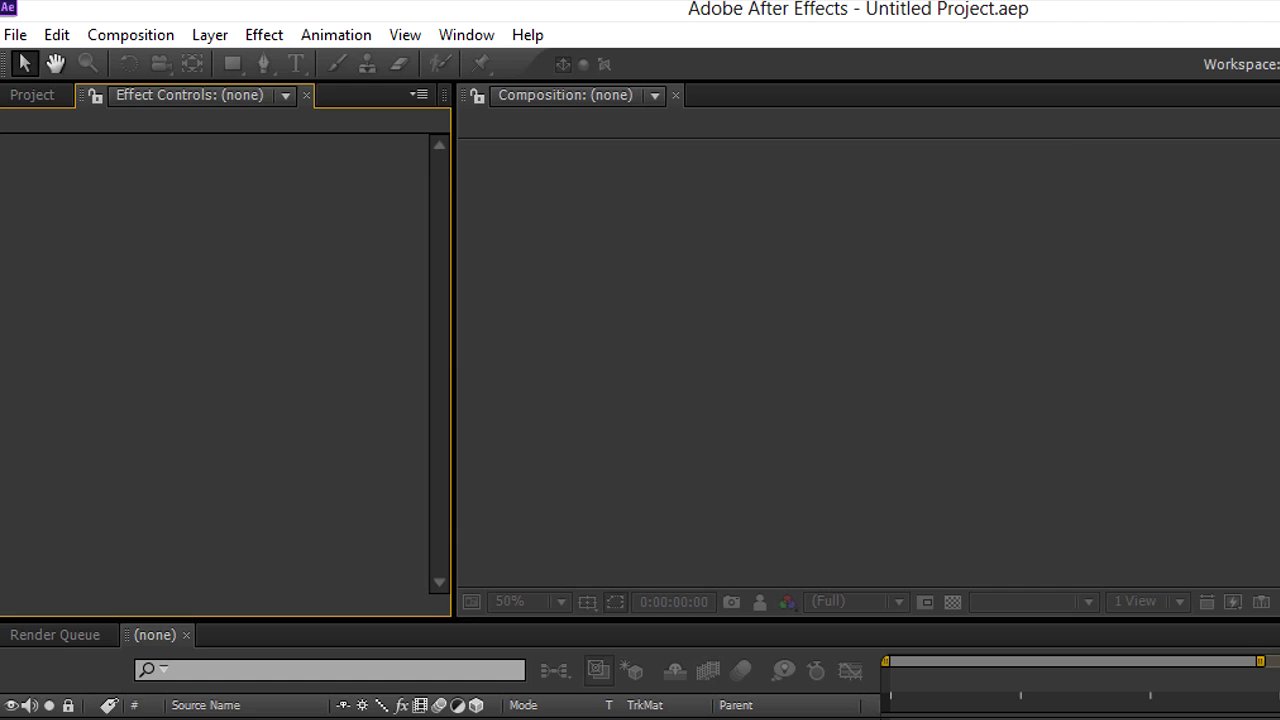
key("alt+c")
key("Return")
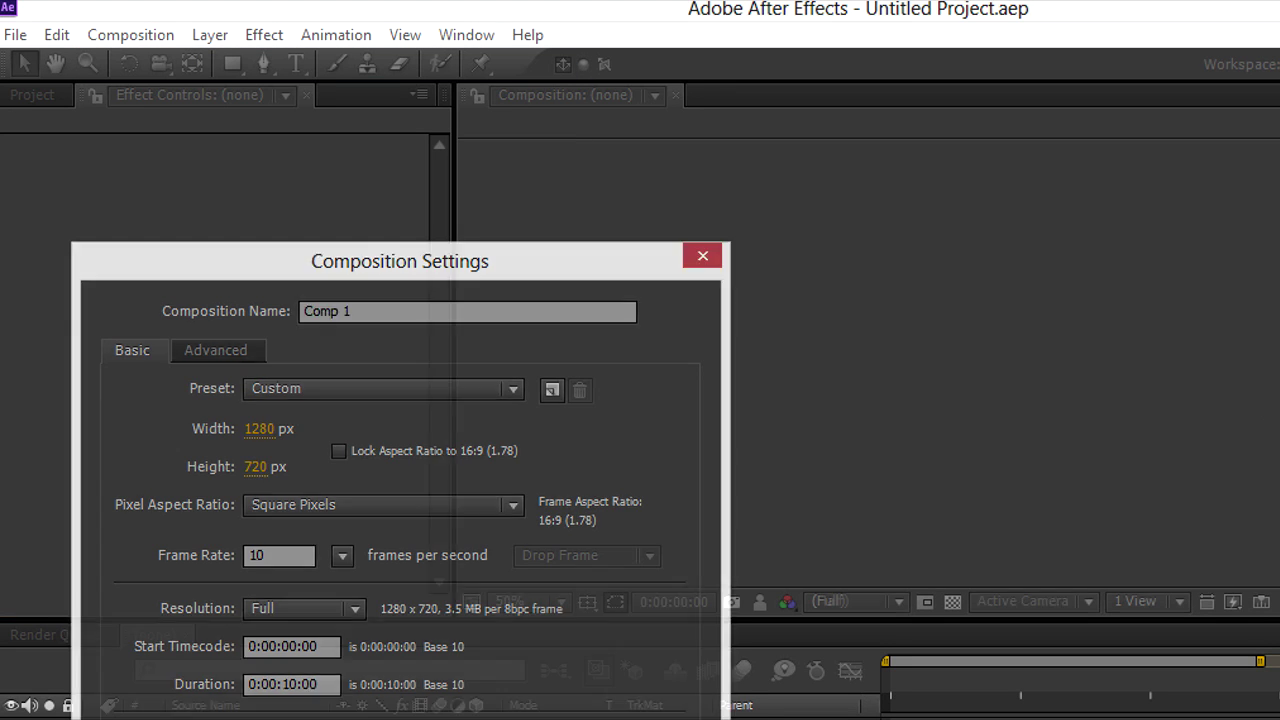
key("Return")
scroll(956, 363, "down", 2)
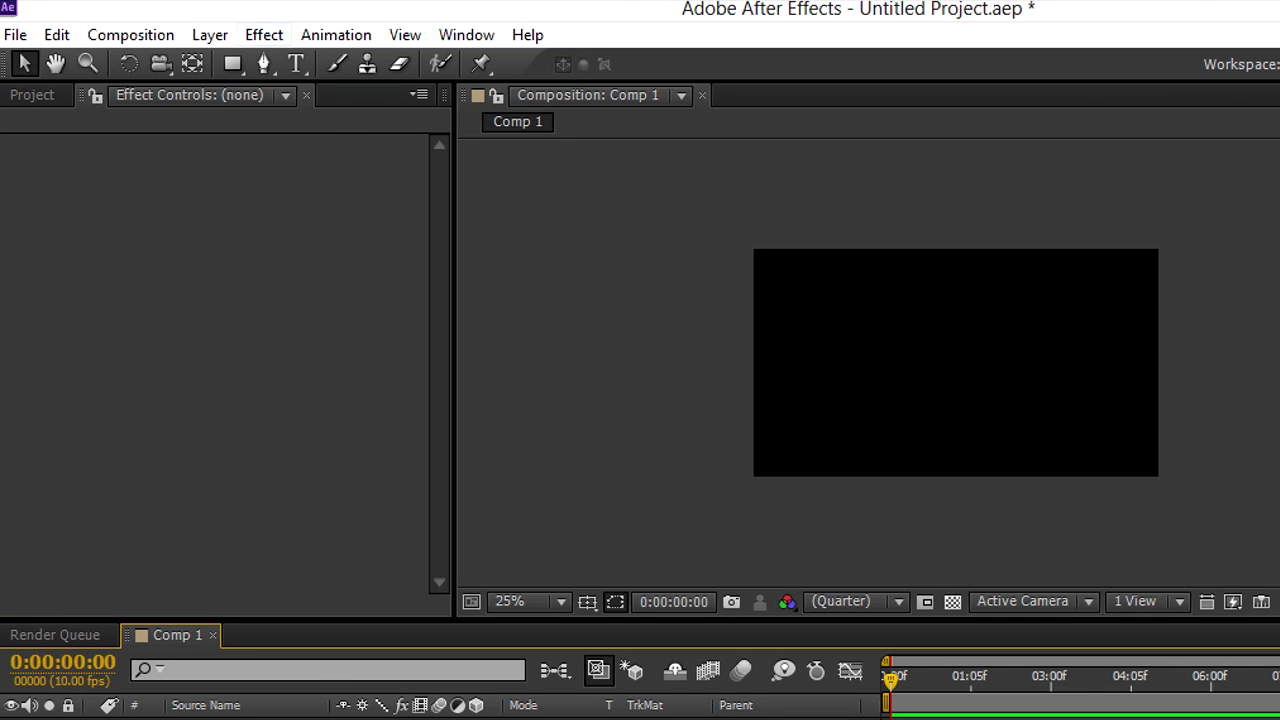
Step: Create a deep red solid layer measuring 1280 x 720 px in the composition
left_click(210, 35)
key("Left")
key("Right")
key("Right")
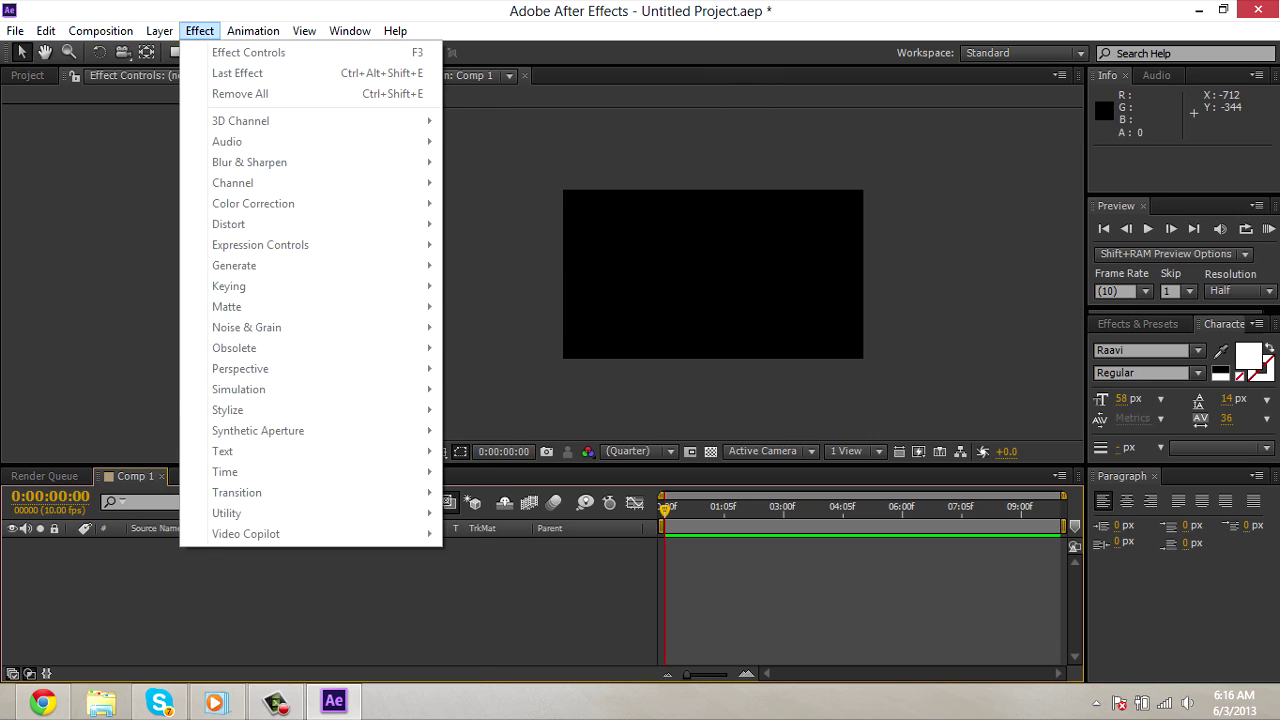
key("Left")
key("Right")
key("Down")
key("Return")
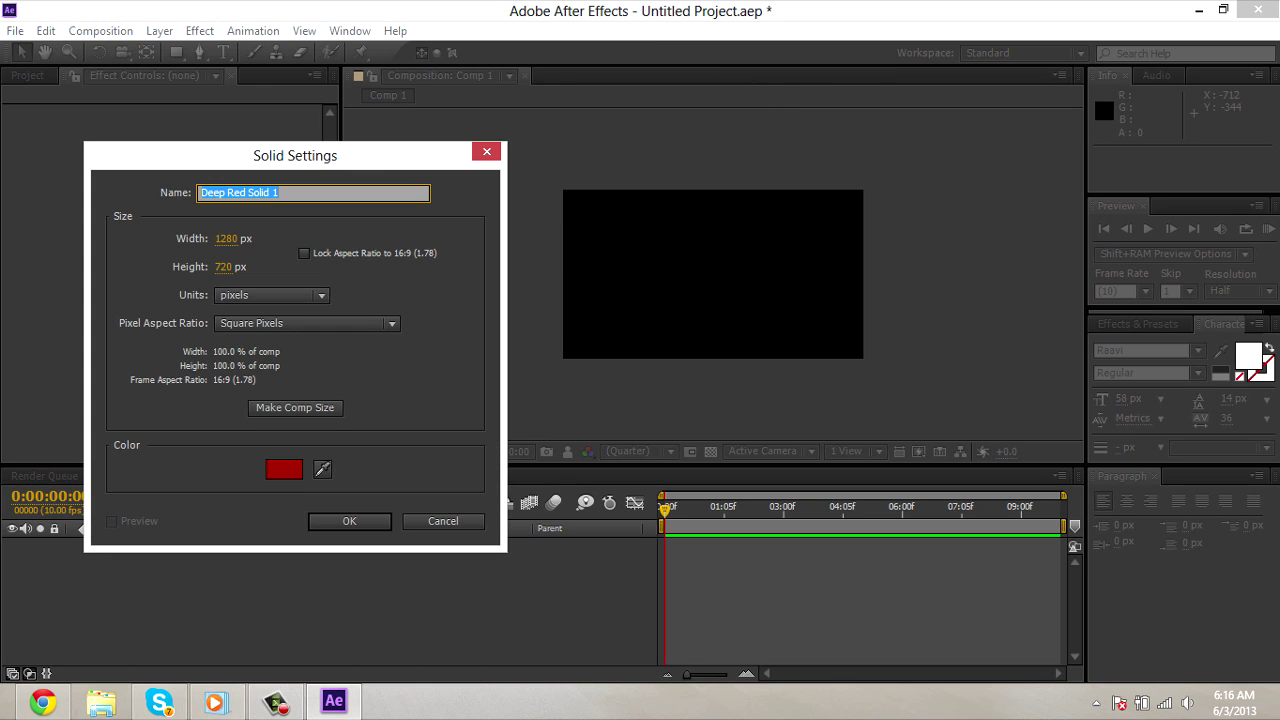
key("Return")
key("period")
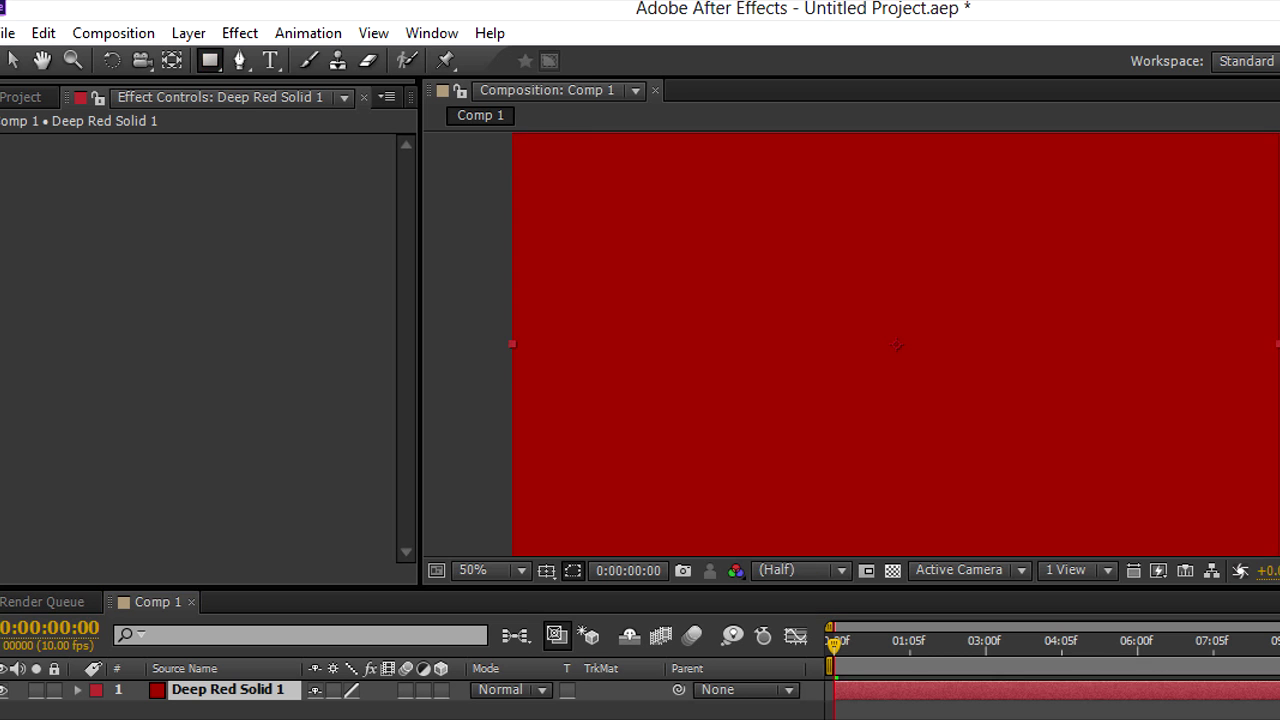
left_click_drag(621, 196, 829, 406)
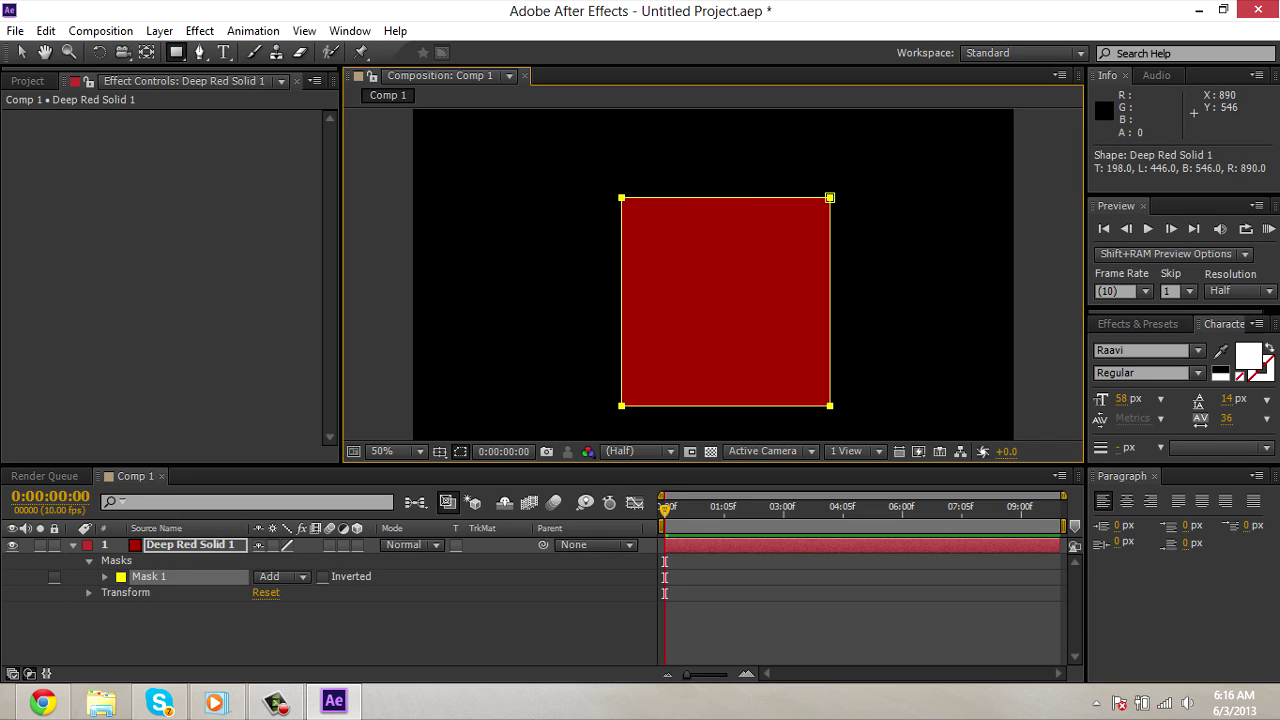
key("comma")
key("ctrl+z")
Step: Draw a small square mask about 252 px wide on the red solid near the centre of the frame
left_click_drag(684, 245, 743, 304)
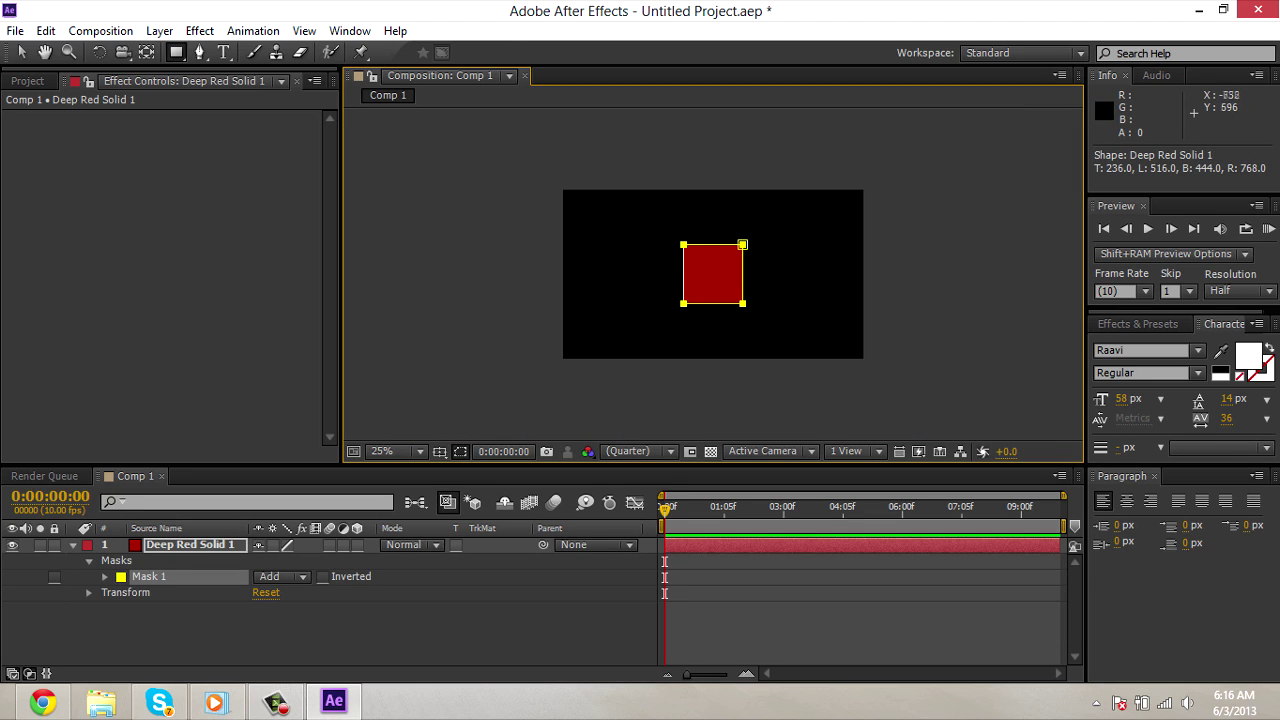
left_click(385, 632)
Step: Add the text AMVlog and centre it over the red square
key("ctrl+t")
key("period")
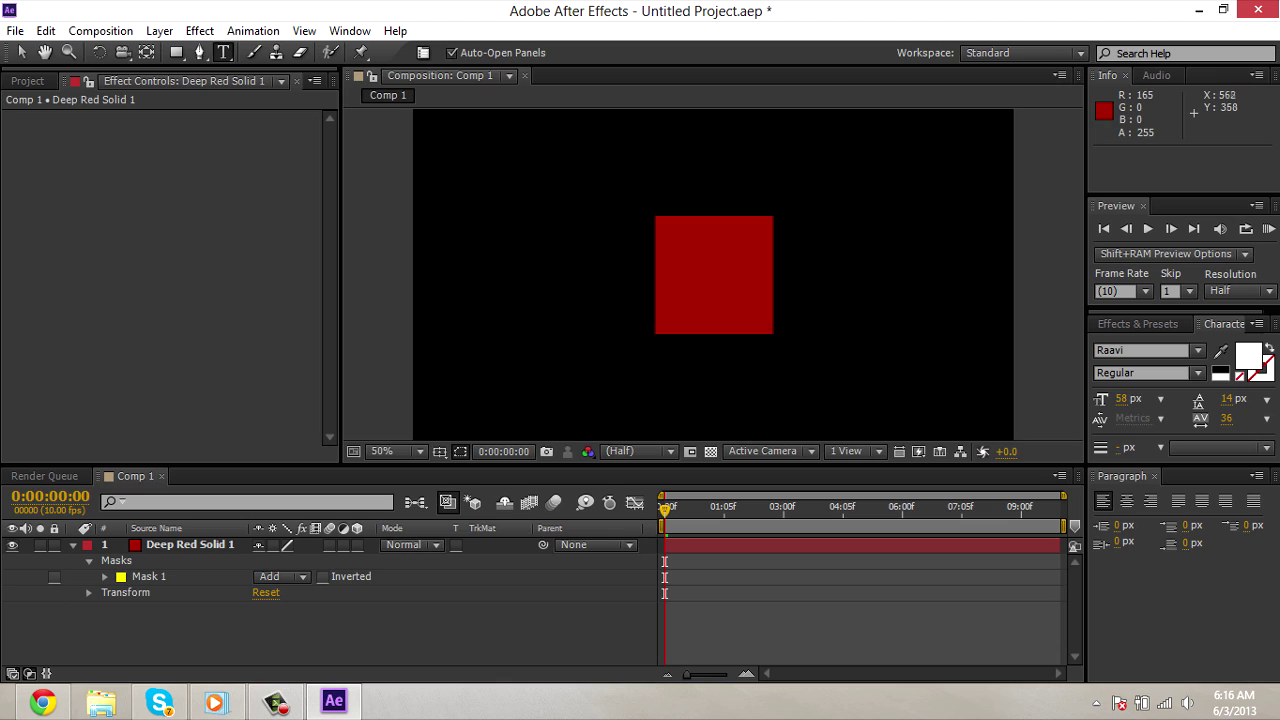
left_click(668, 272)
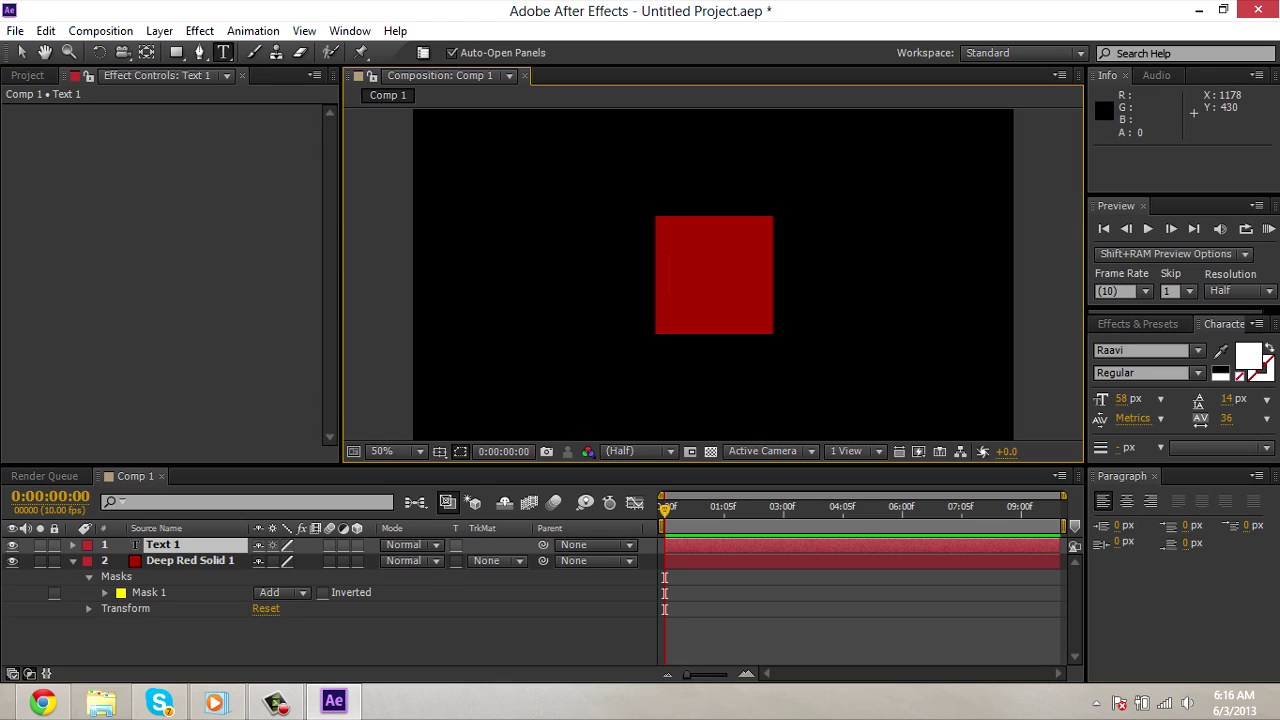
type("AMVlog")
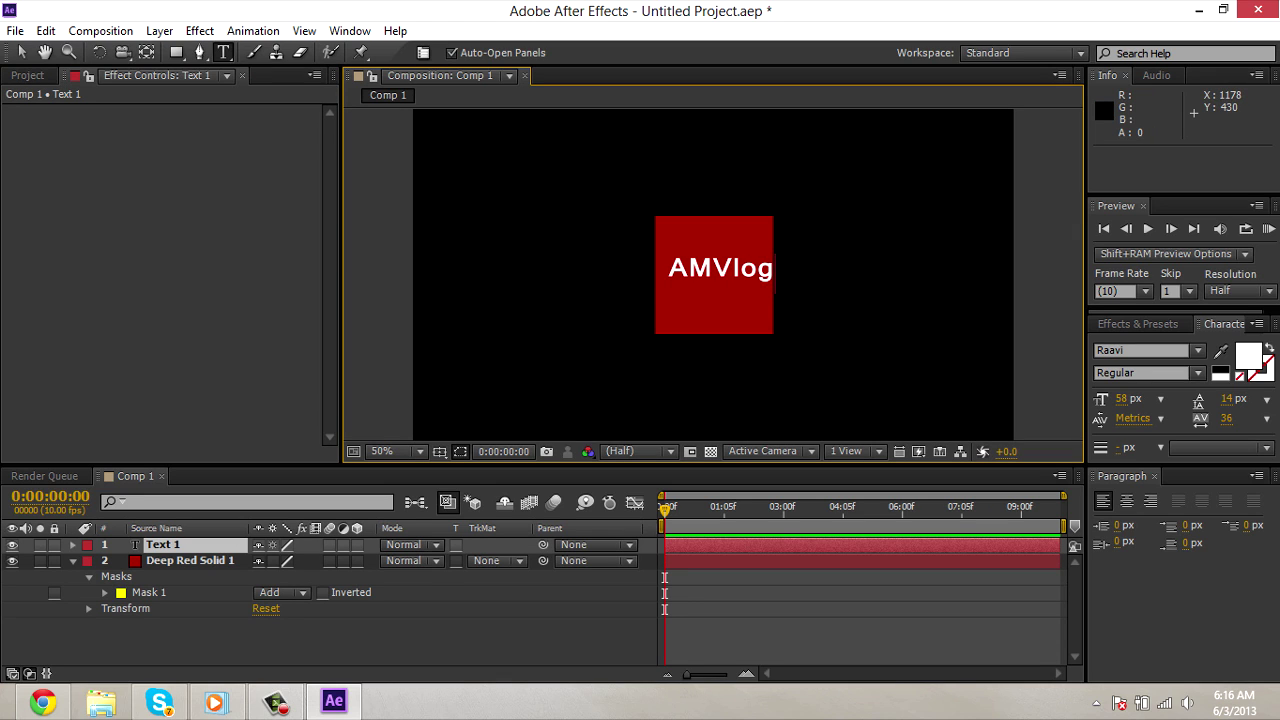
left_click(22, 52)
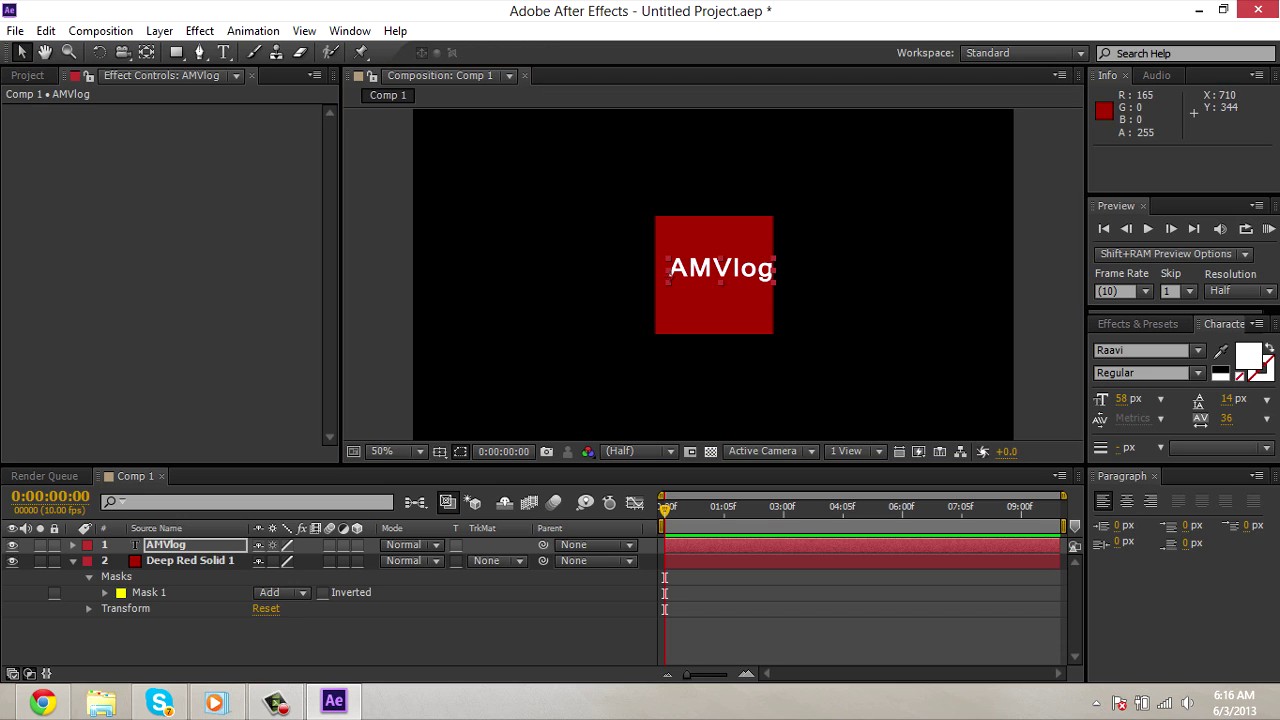
left_click_drag(744, 267, 736, 272)
left_click(765, 197)
left_click(240, 640)
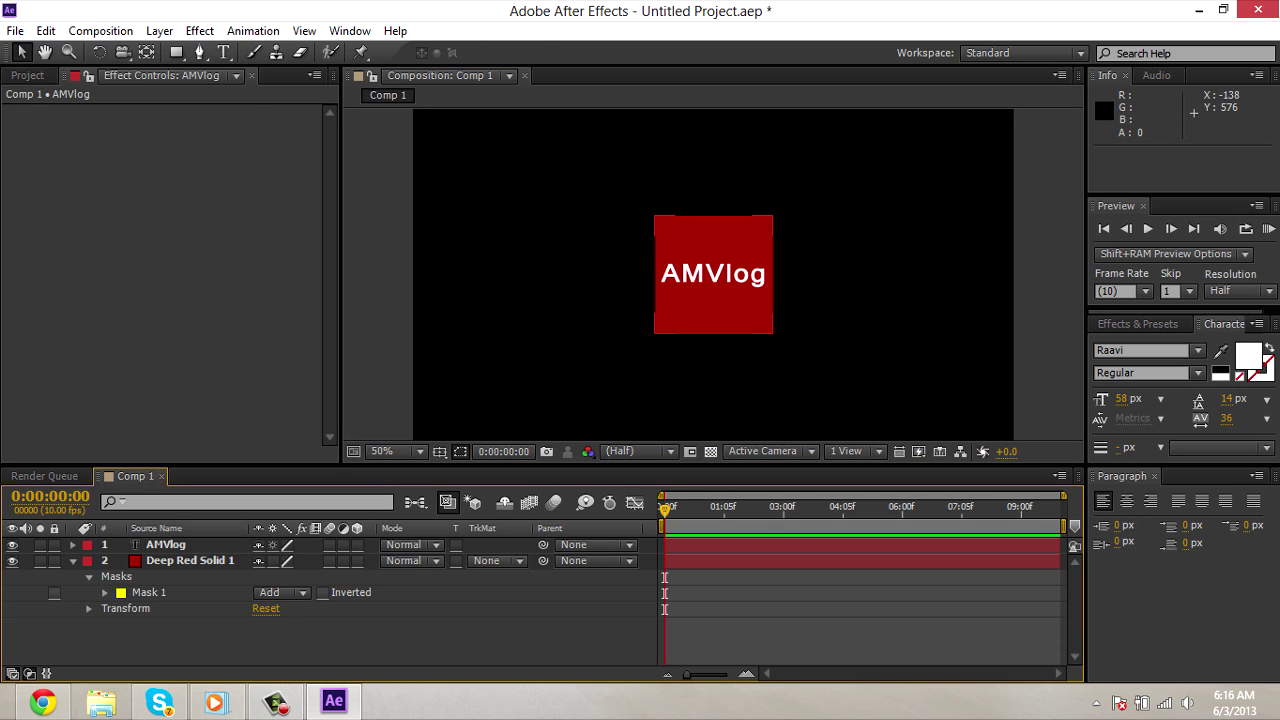
Step: Duplicate the red solid and draw a closed jagged Pen mask over the upper-right corner of the copy
left_click(713, 273)
key("ctrl+d")
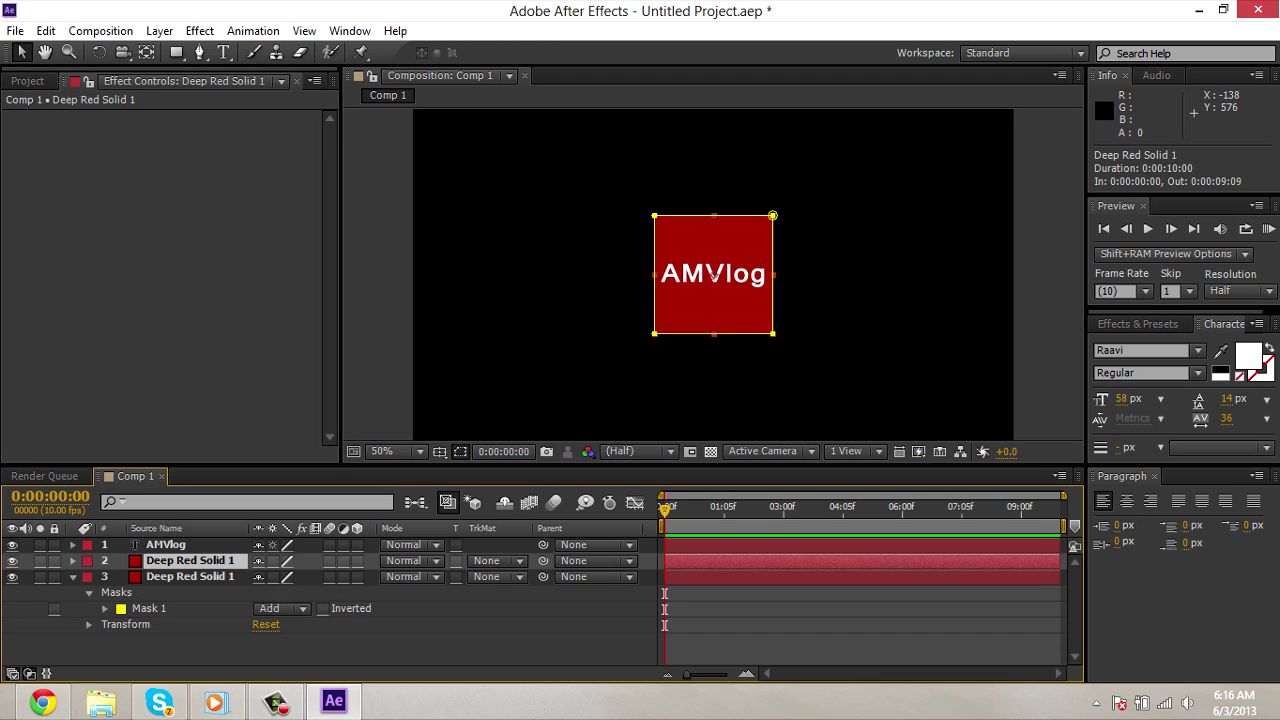
key("g")
scroll(714, 276, "up", 2)
left_click_drag(714, 276, 677, 340)
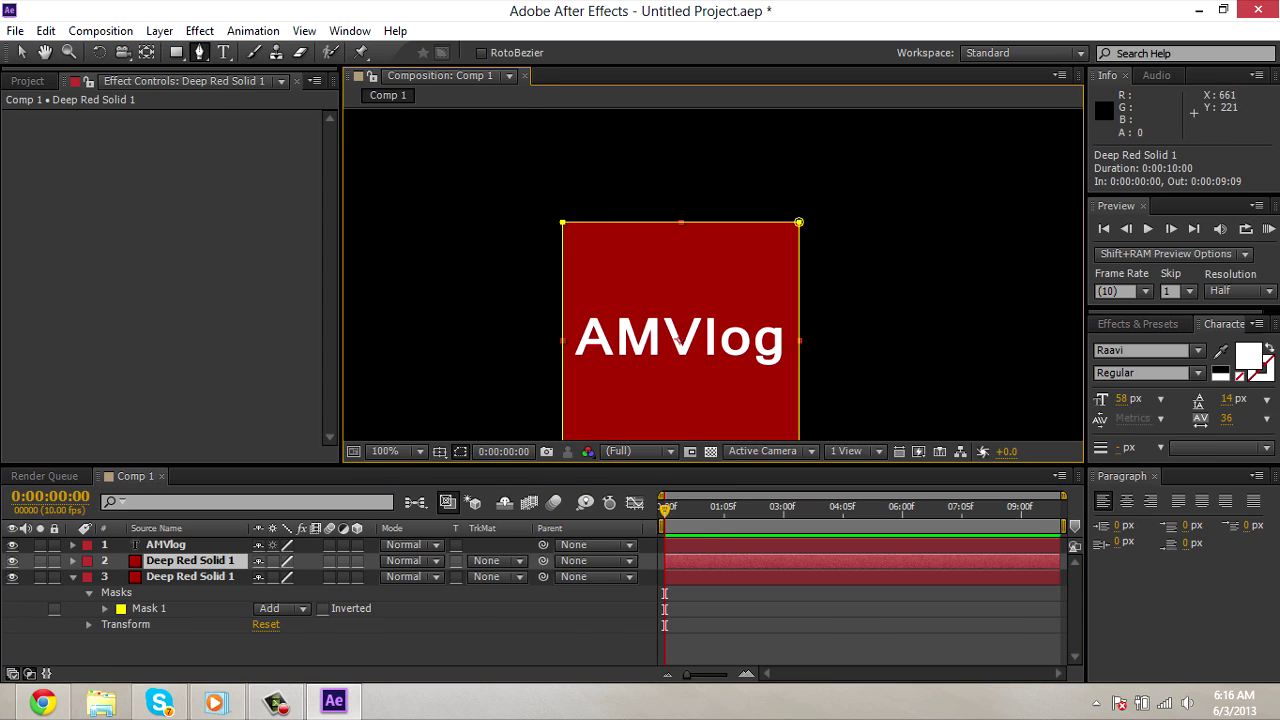
left_click(680, 209)
left_click(673, 250)
left_click(702, 244)
left_click(685, 277)
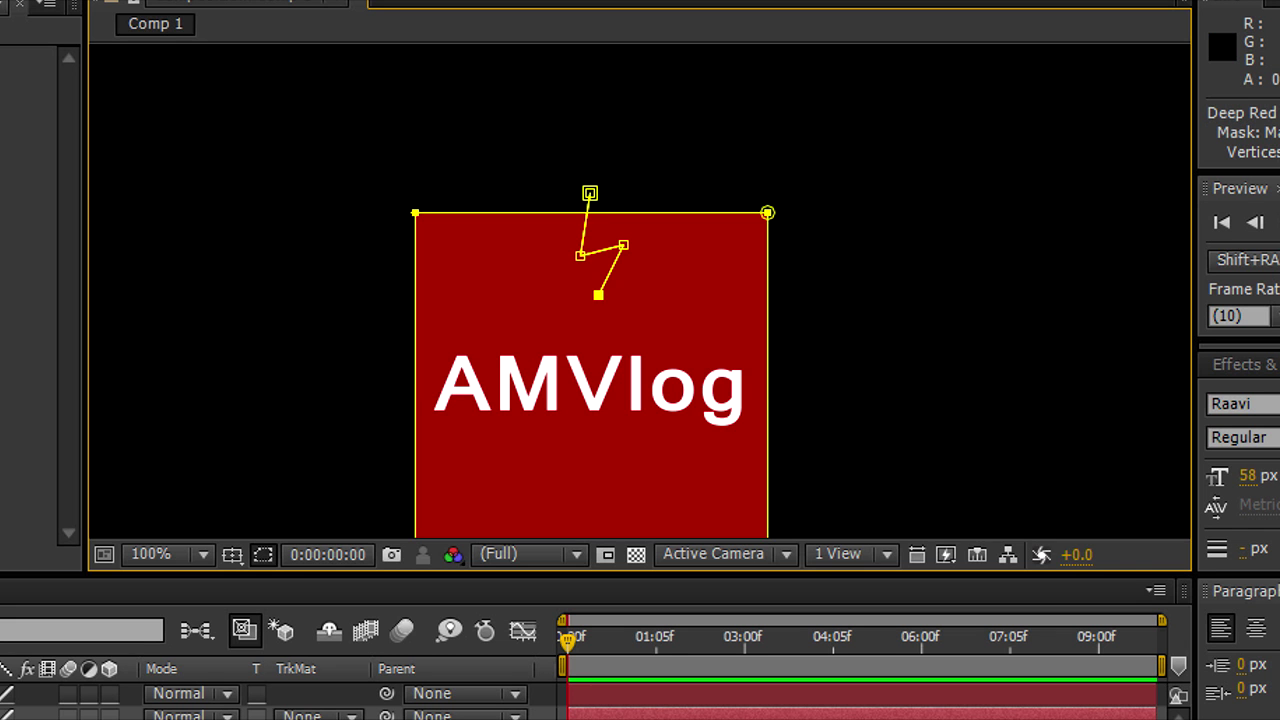
left_click(690, 271)
left_click(677, 321)
left_click(722, 324)
left_click(837, 334)
left_click(835, 189)
left_click(590, 193)
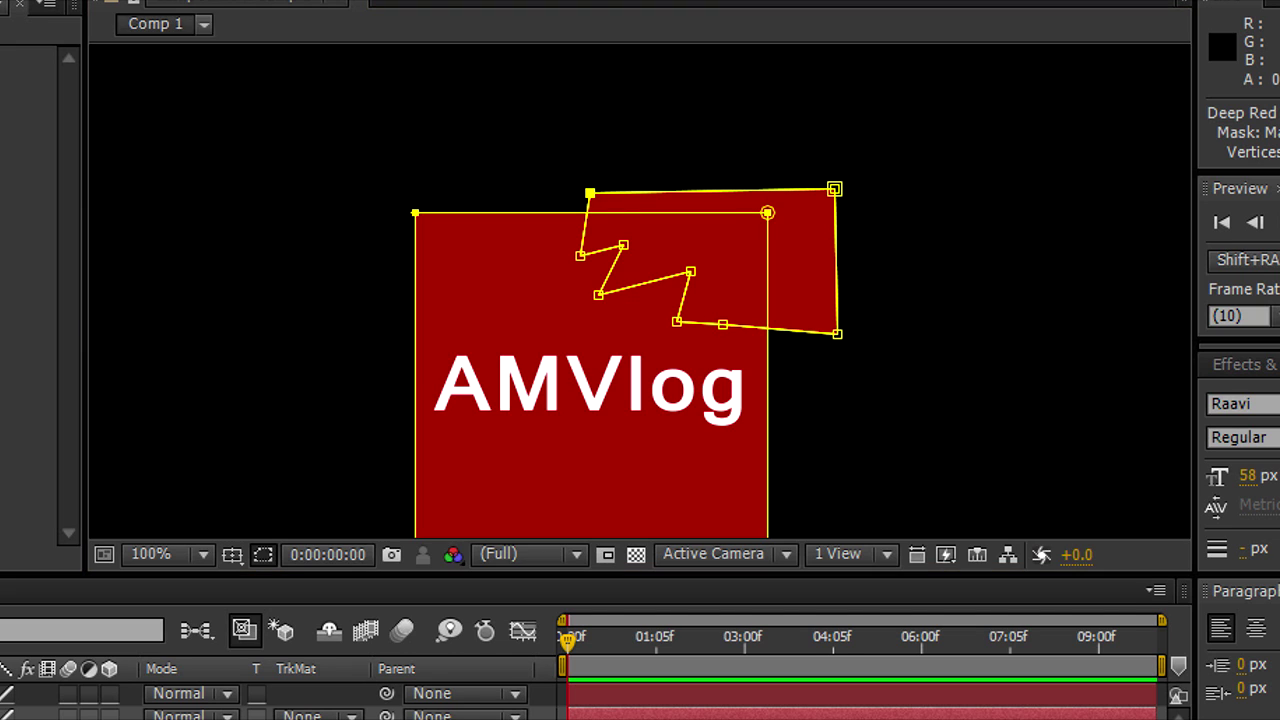
Step: Move the jagged mask's outer points onto the top edge, upper-right corner and right edge of the red square
key("v")
left_click_drag(590, 193, 590, 211)
left_click_drag(835, 189, 767, 211)
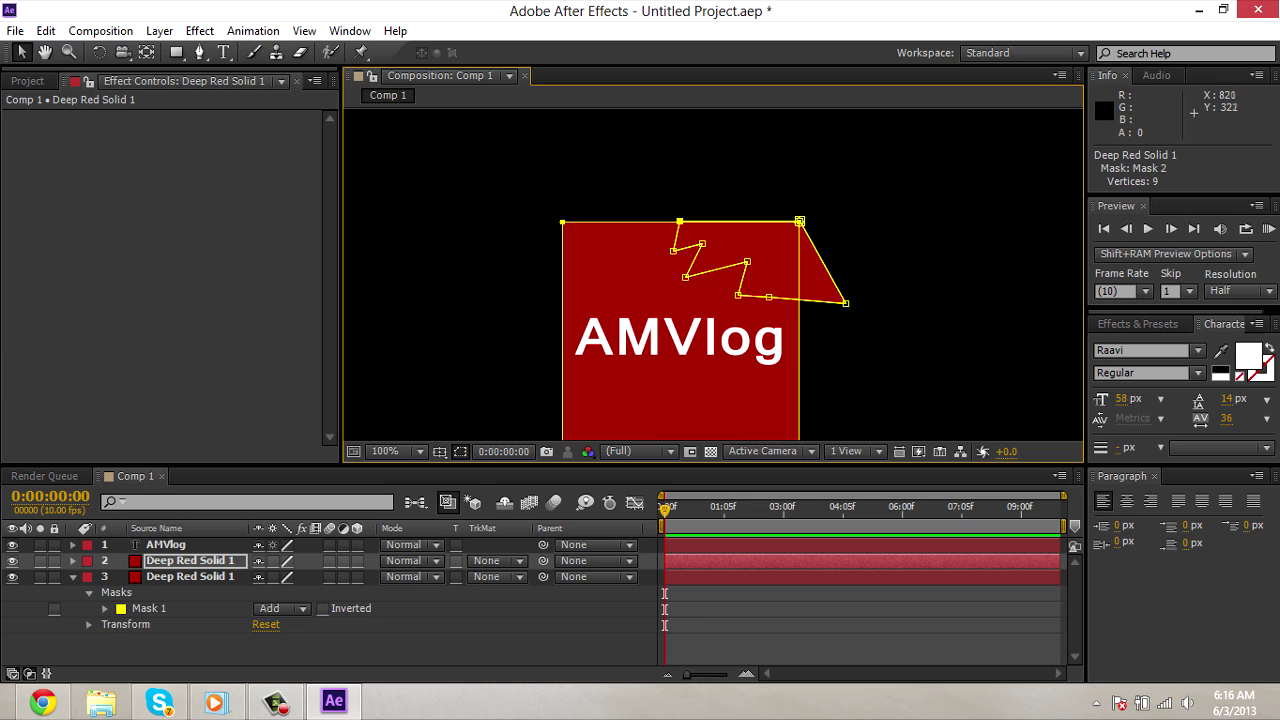
left_click_drag(846, 303, 800, 301)
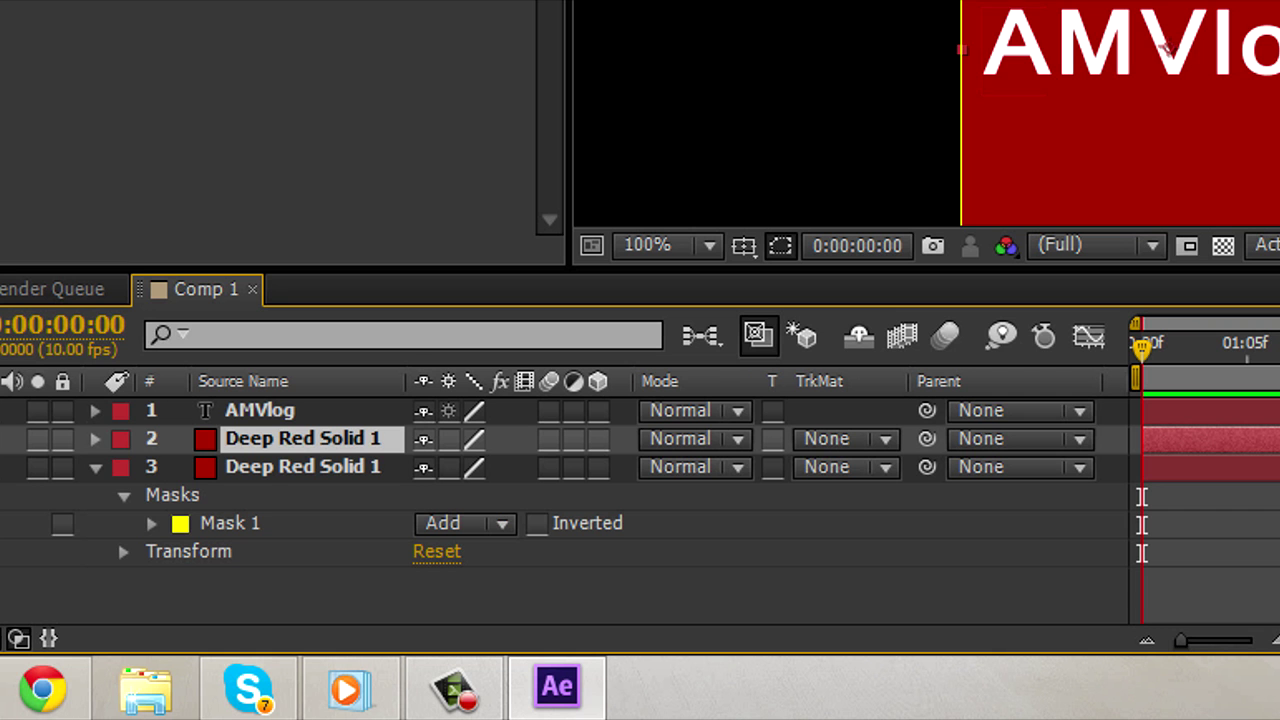
Step: Delete Mask 1 from the upper red solid layer, keeping only the jagged Mask 2
key("m")
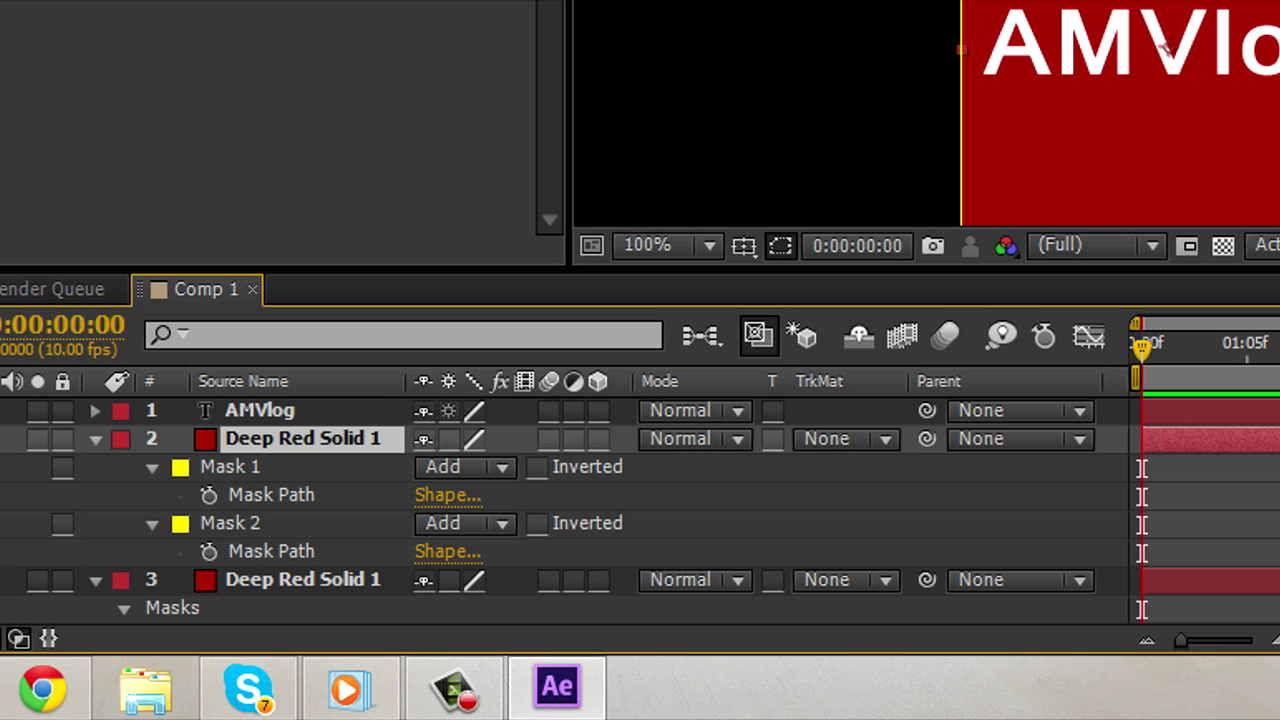
left_click(230, 467)
key("Delete")
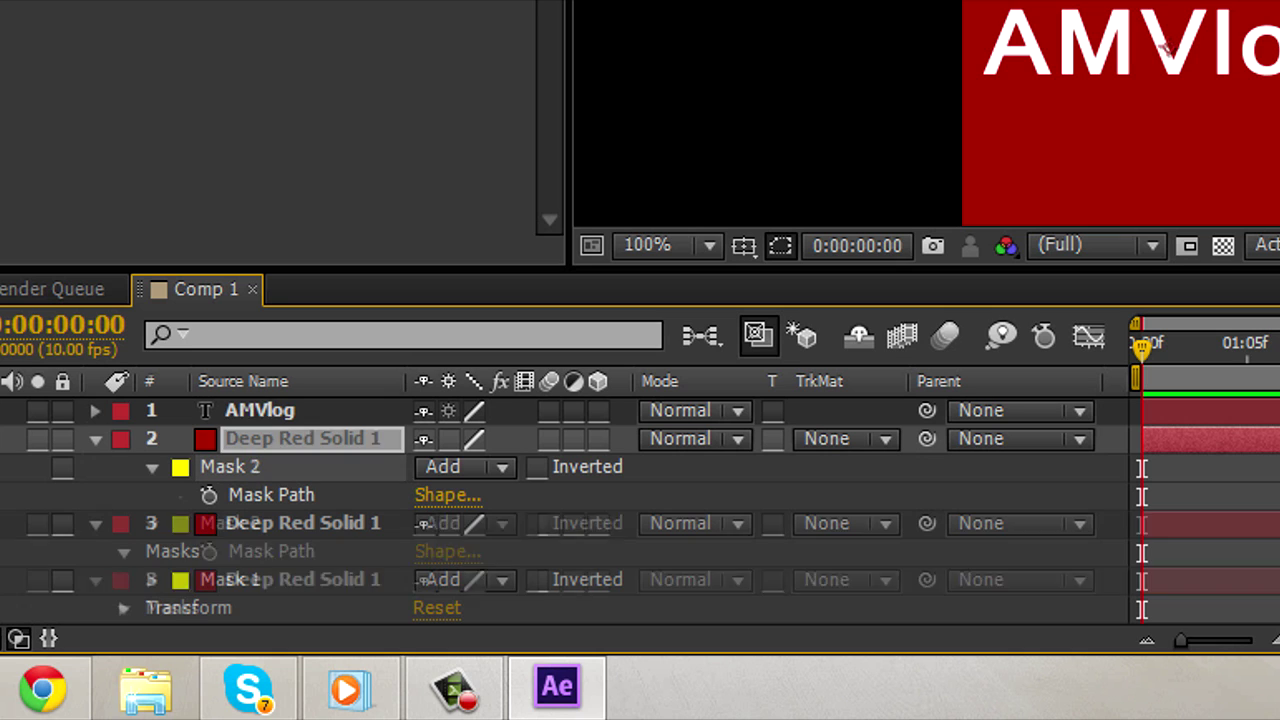
Step: Copy the jagged Mask 2 onto the lower red solid layer and set the pasted mask's mode to Subtract
left_click(303, 523)
left_click(230, 467)
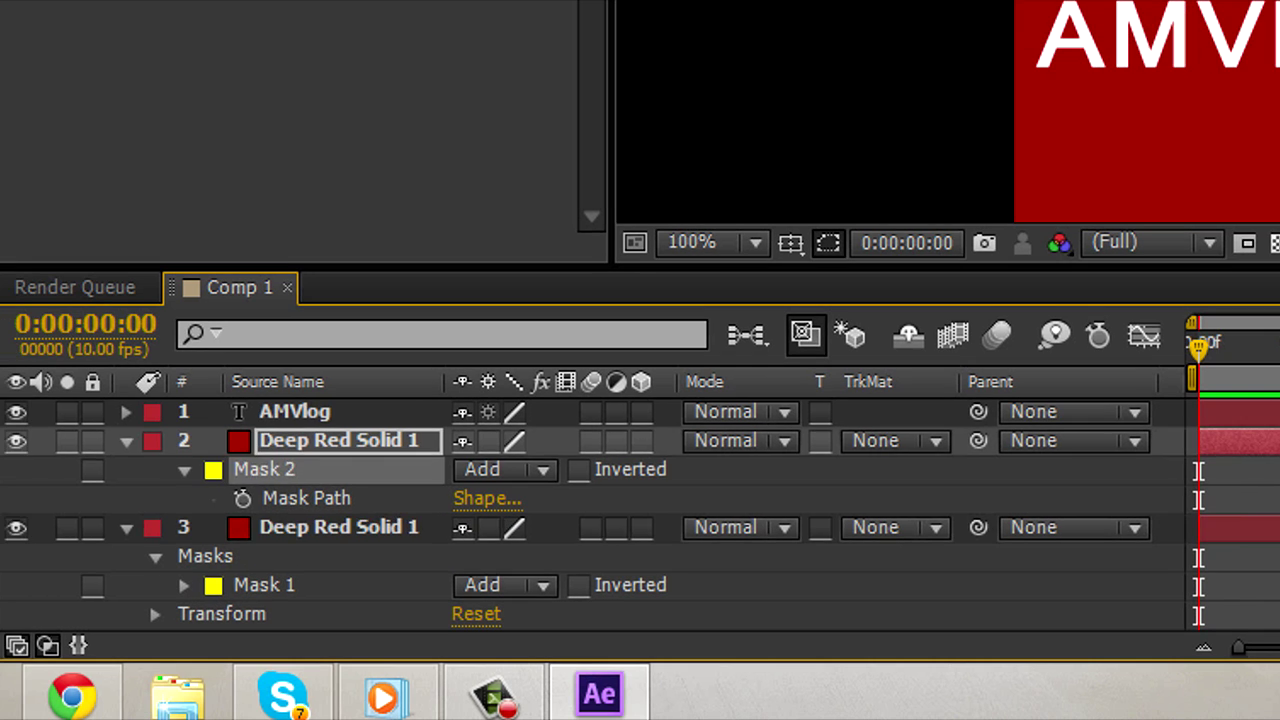
left_click(303, 523)
left_click(230, 467)
left_click(303, 527)
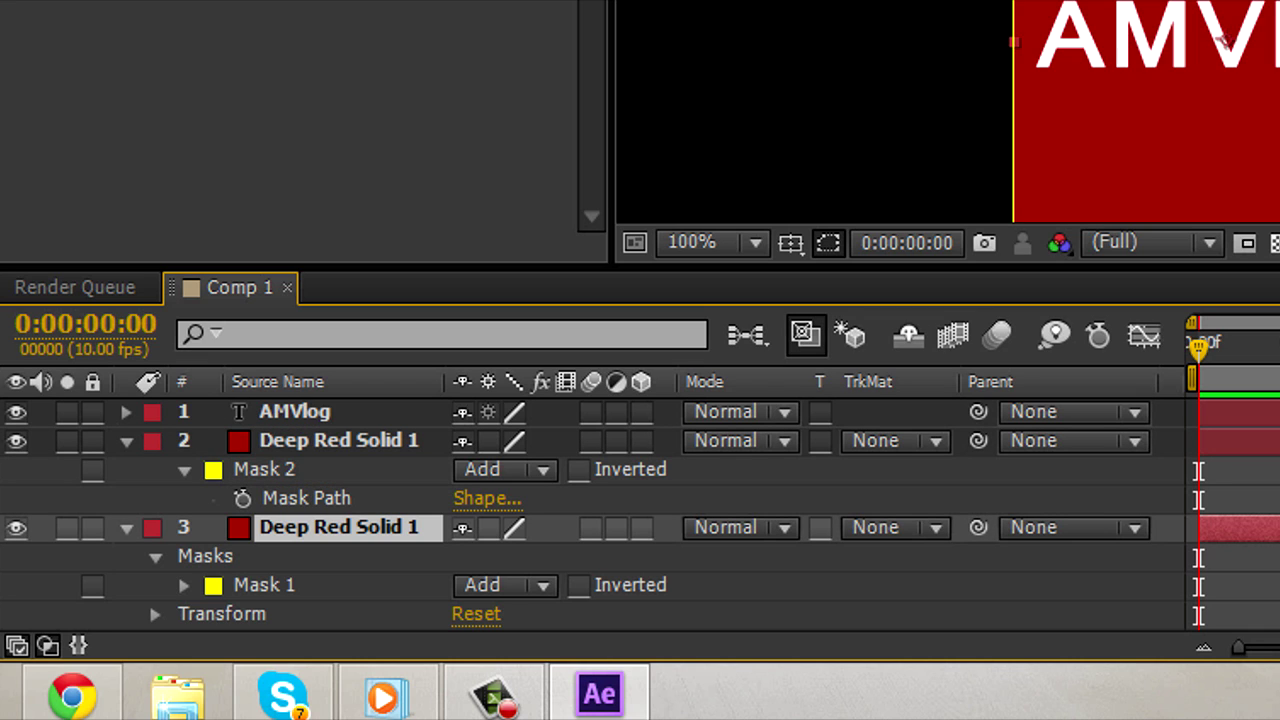
key("ctrl+v")
scroll(592, 515, "down", 1)
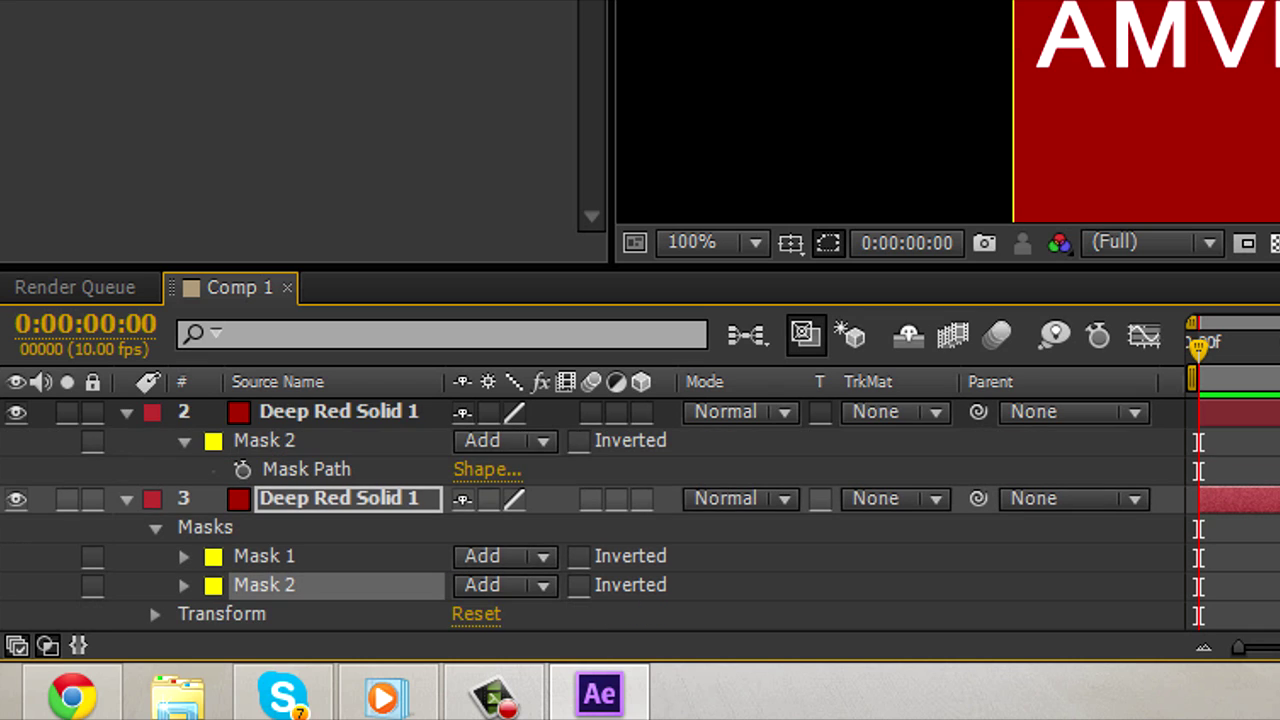
left_click(505, 585)
left_click(529, 400)
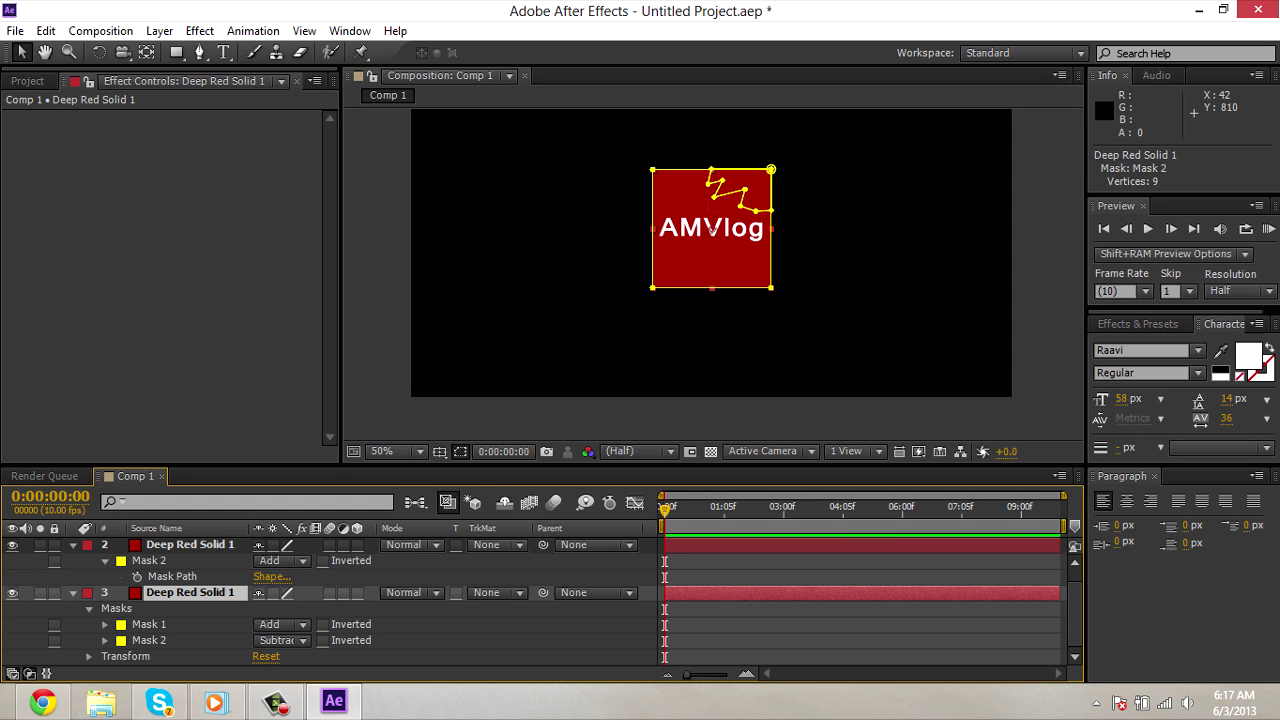
Step: Toggle the visibility of the two red solid layers to check how they split the square, and select the lower layer's Mask 2
left_click(12, 545)
left_click(12, 545)
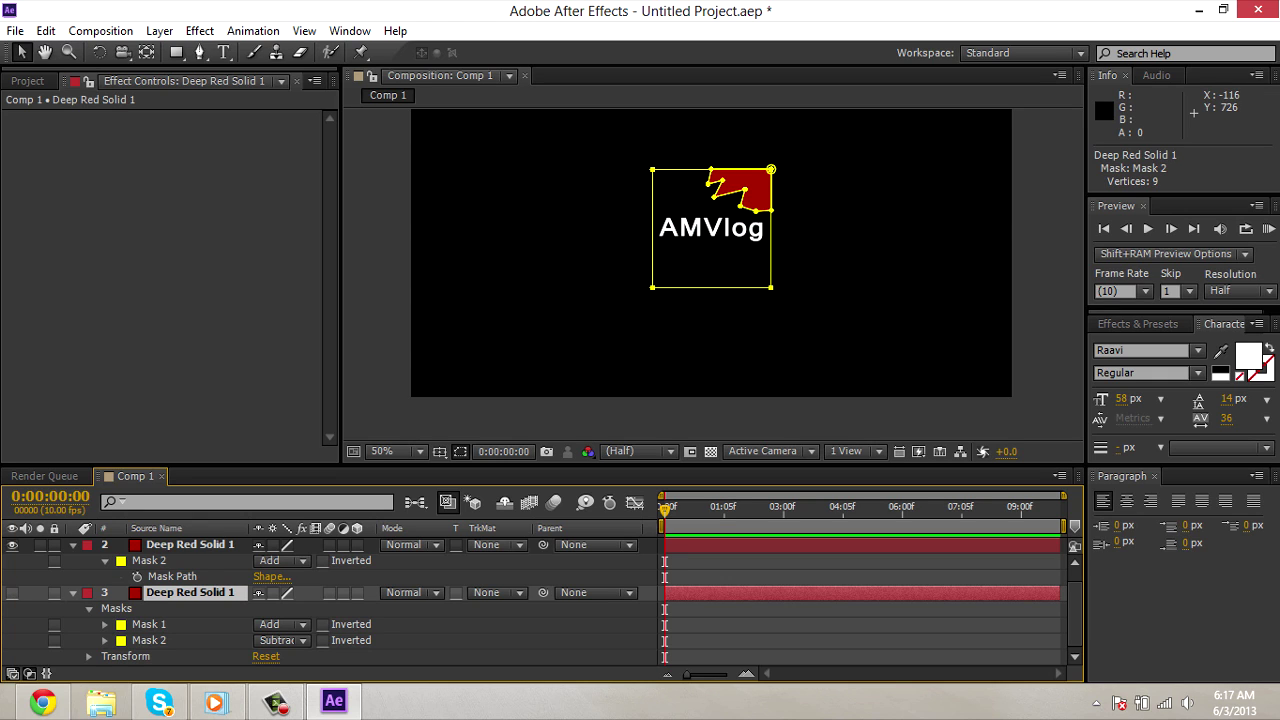
left_click(12, 593)
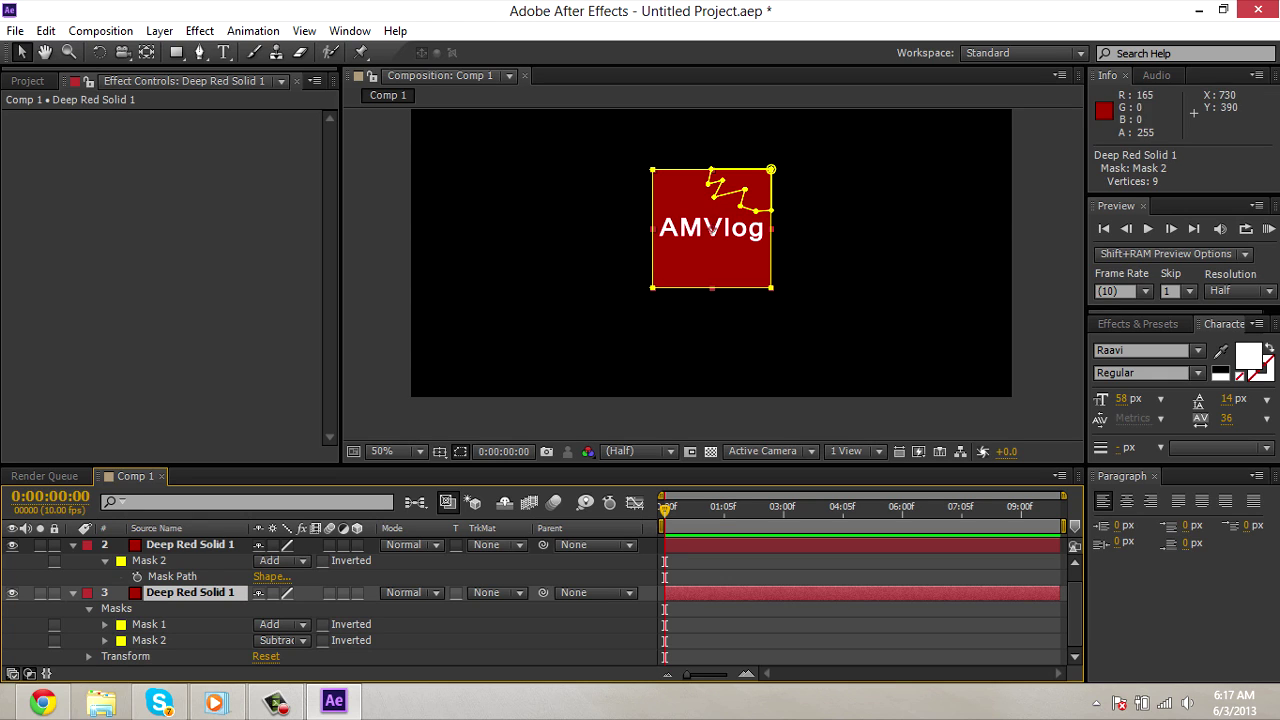
left_click_drag(840, 232, 818, 308)
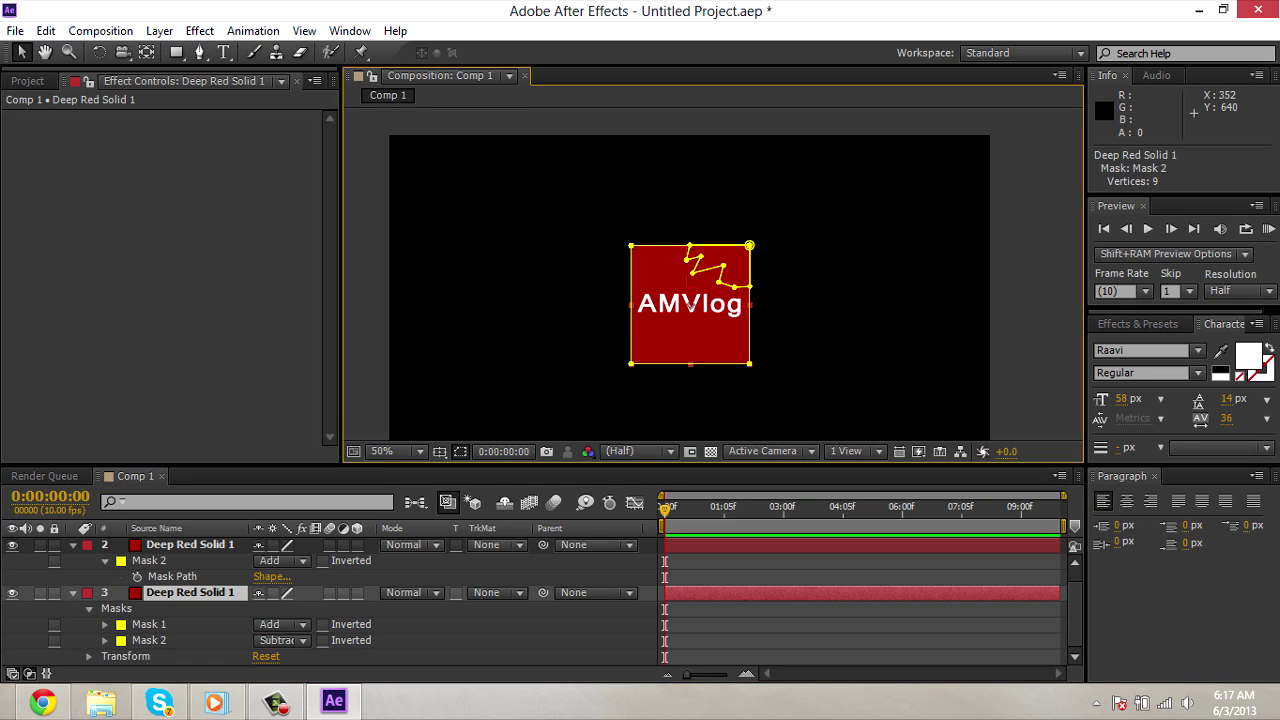
left_click(150, 641)
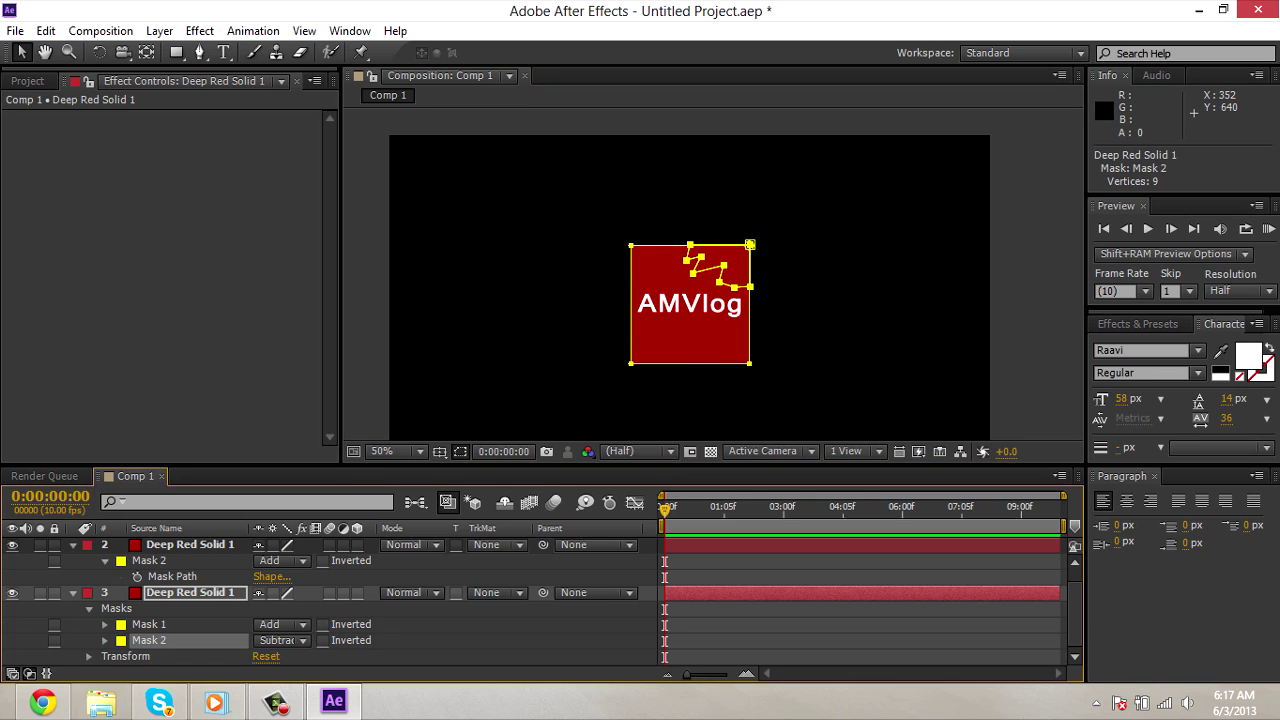
Step: Set the Mask Expansion of the lower red solid layer's Mask 2 to 3 pixels
left_click(105, 641)
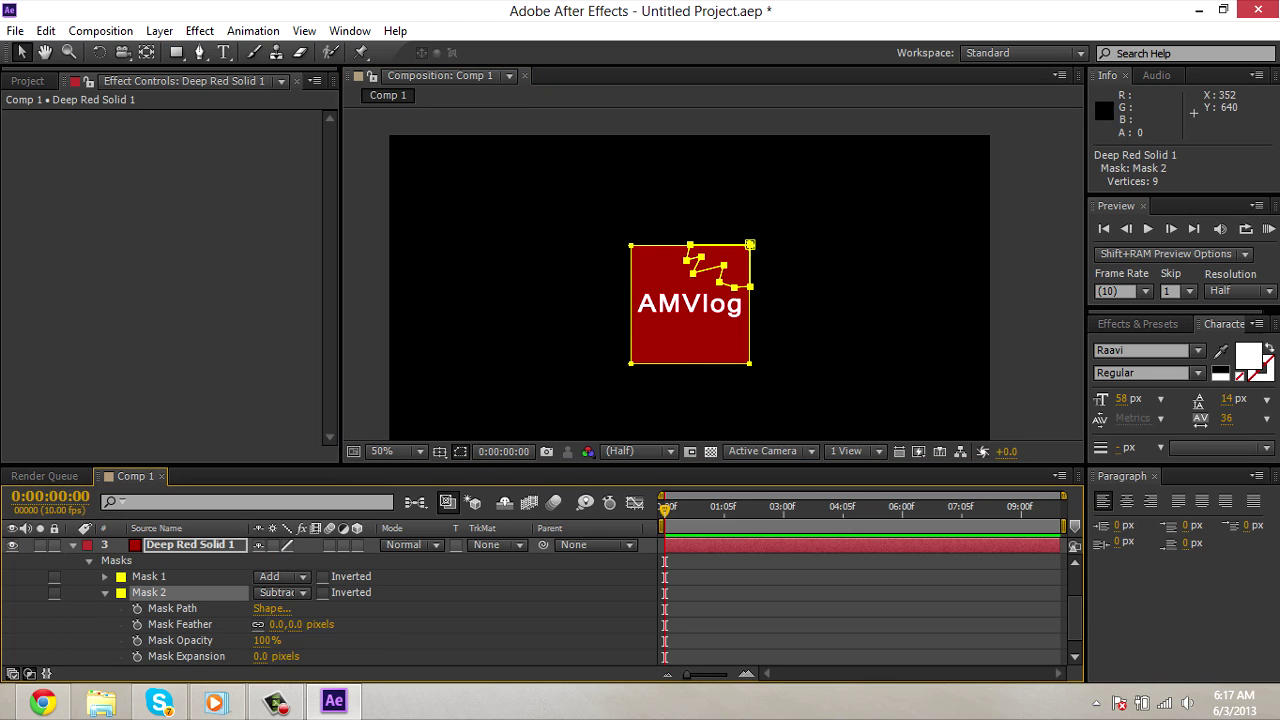
scroll(330, 605, "down", 1)
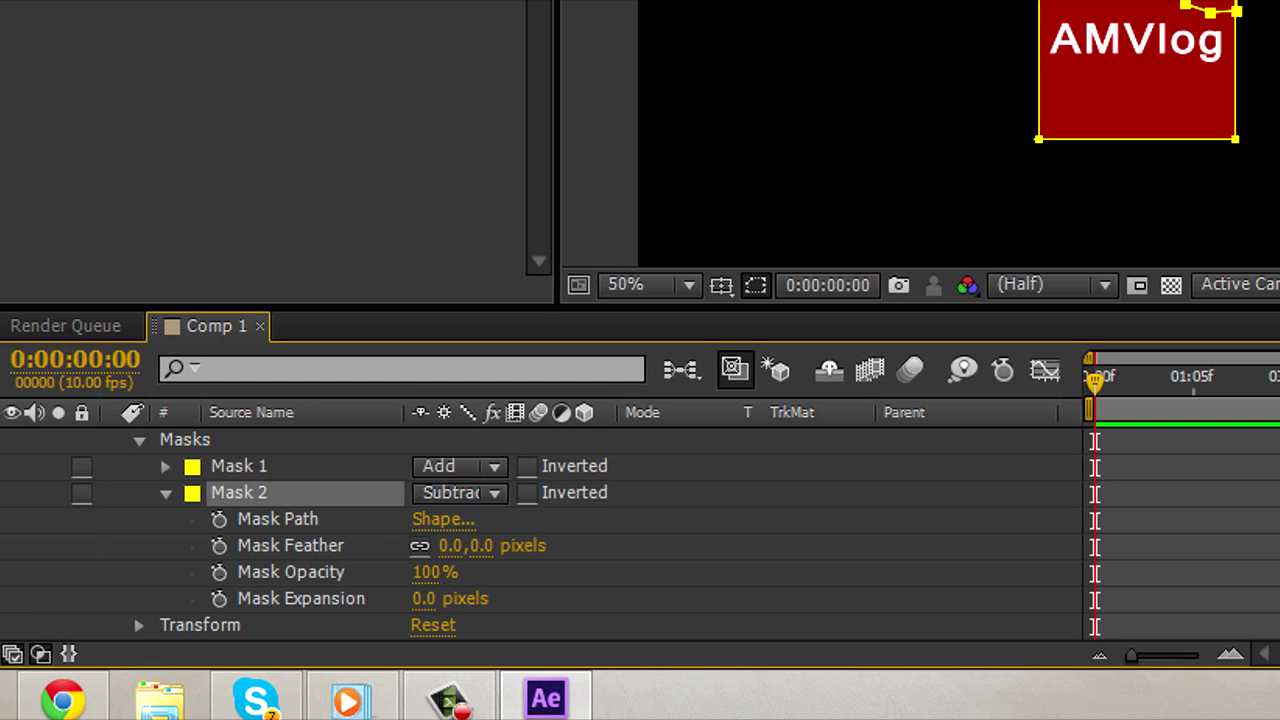
left_click(424, 599)
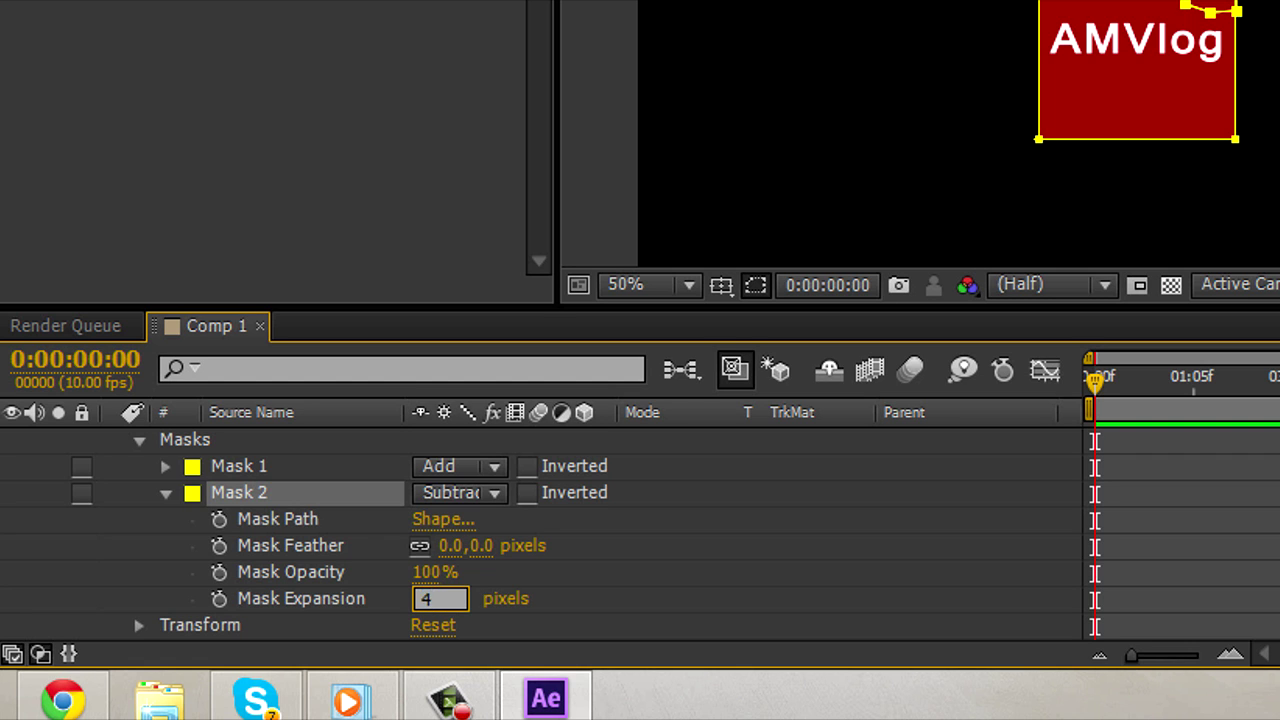
type("4")
key("Return")
left_click(424, 598)
type("3")
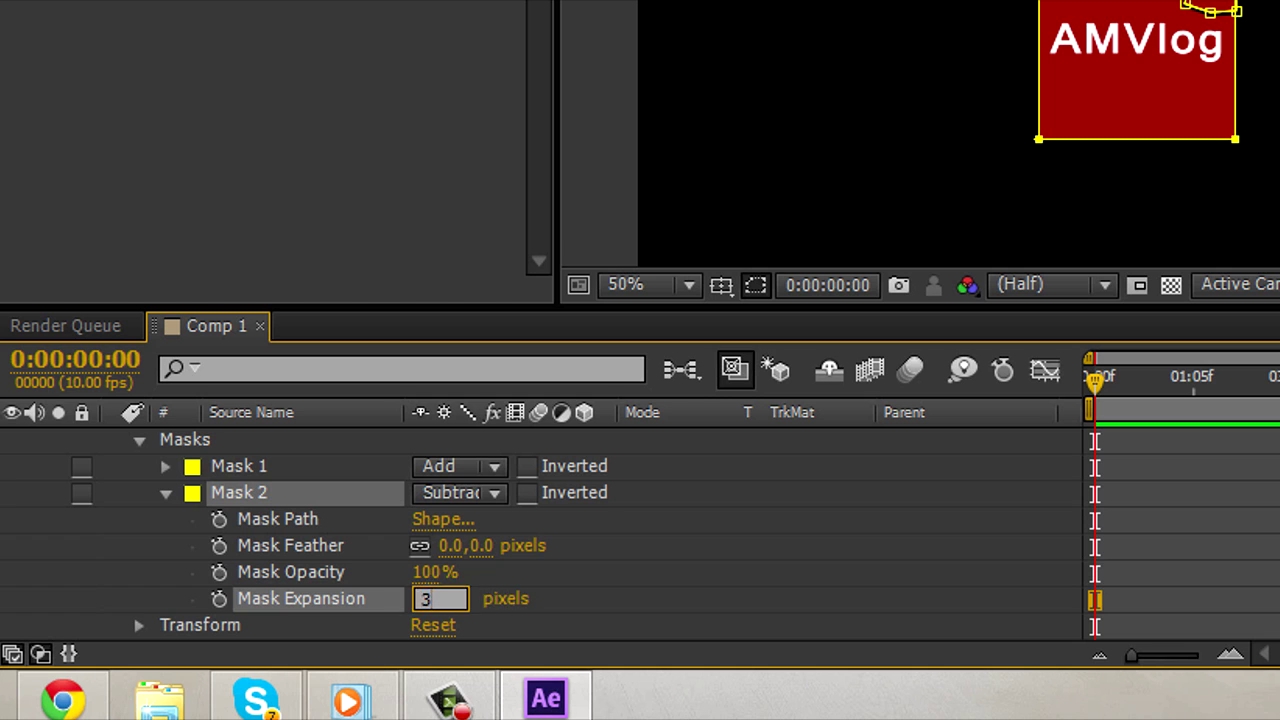
key("Return")
key("F2")
key("/")
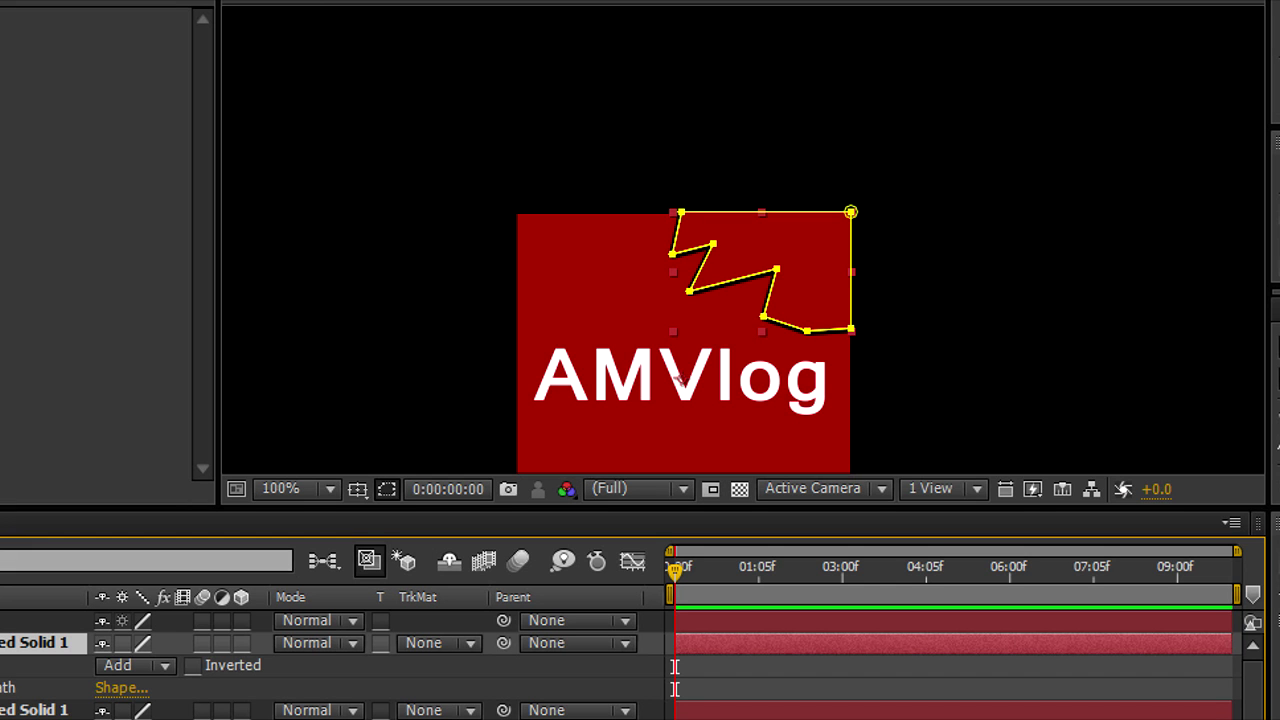
Step: Move the vertices along the jagged edge of the upper red solid's Mask 2 outward to cover the gap between the two pieces
left_click(940, 262)
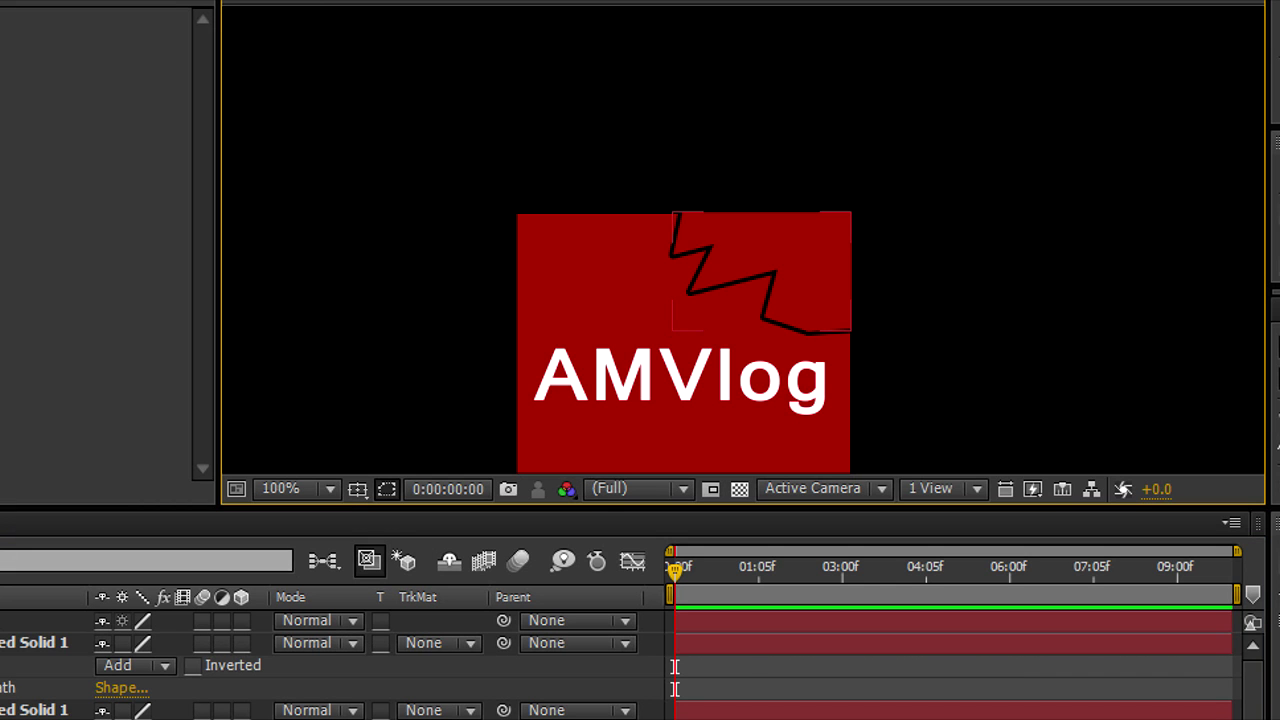
left_click(790, 250)
scroll(790, 250, "up", 1)
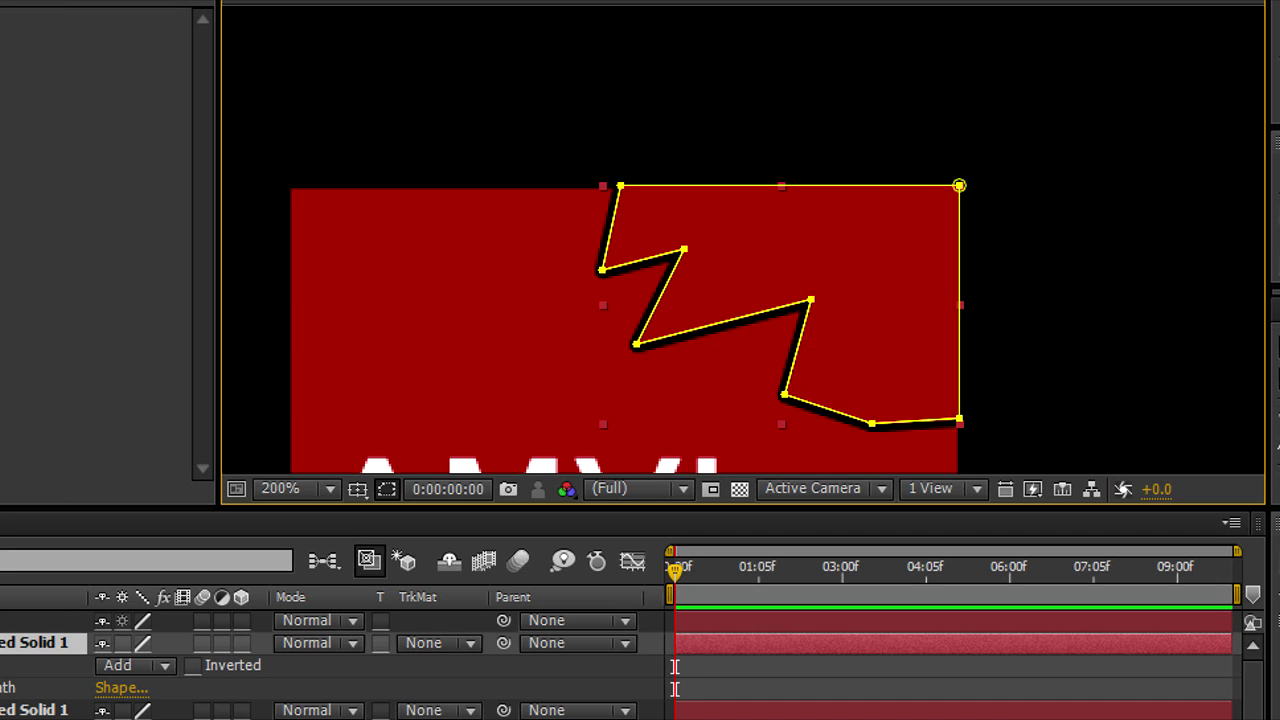
left_click_drag(790, 250, 946, 208)
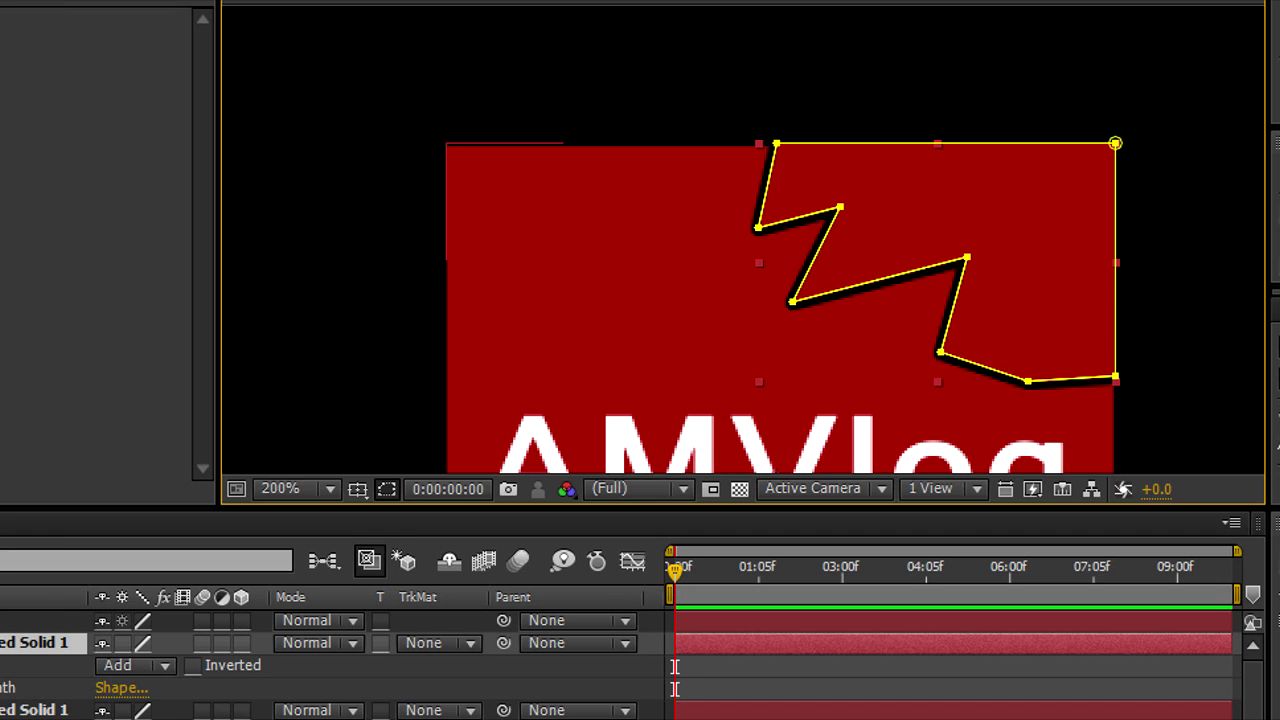
left_click(777, 143)
left_click_drag(777, 143, 760, 143)
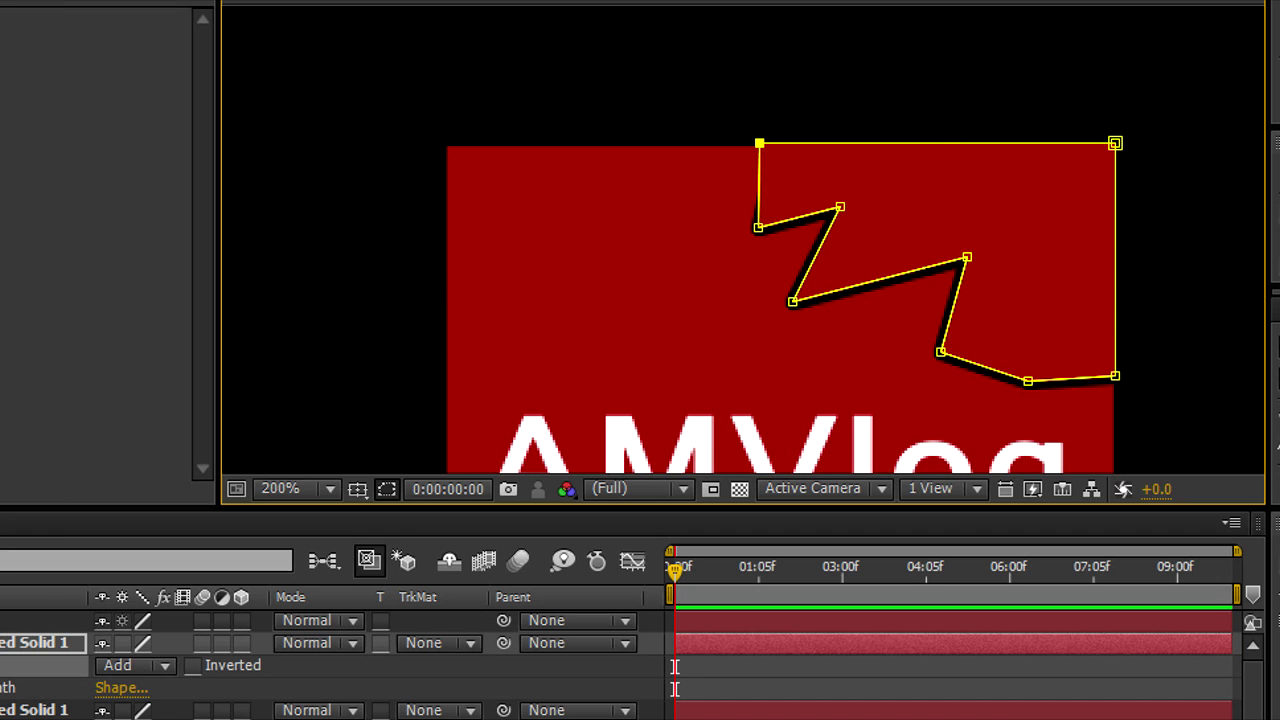
left_click_drag(758, 228, 740, 241)
left_click_drag(840, 207, 818, 224)
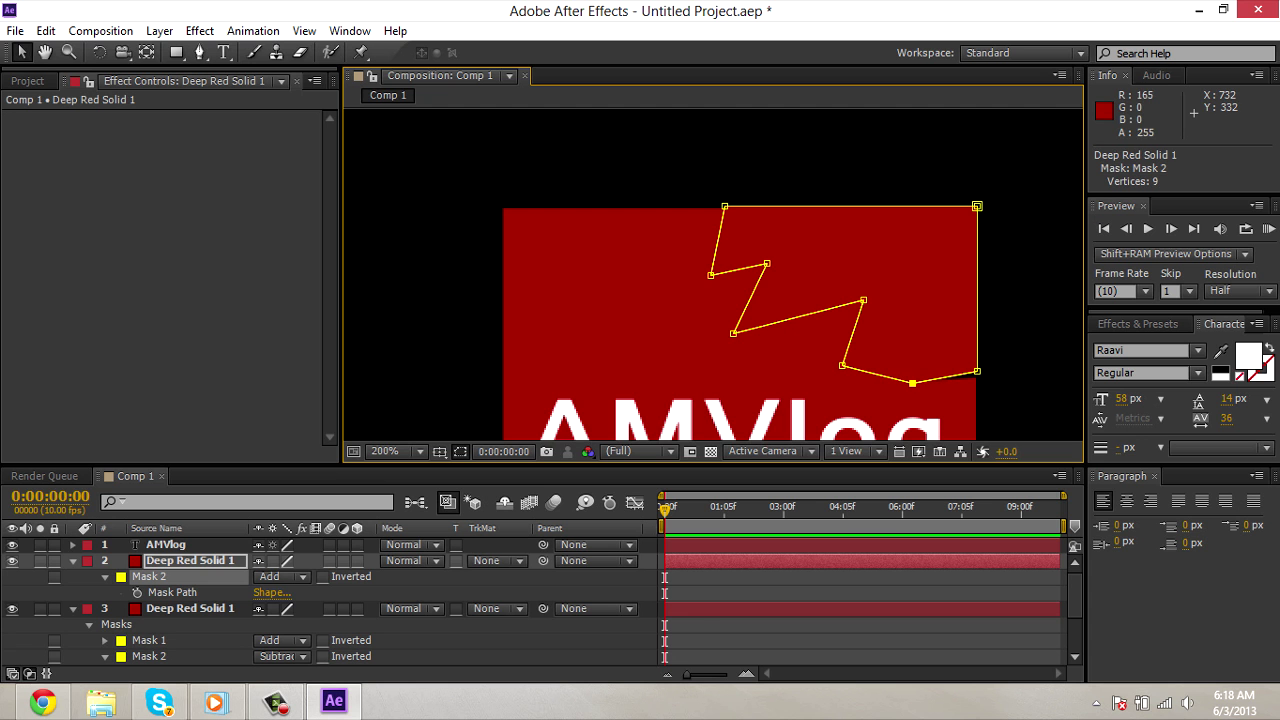
left_click_drag(1026, 391, 977, 385)
left_click(1004, 373)
left_click(1005, 362)
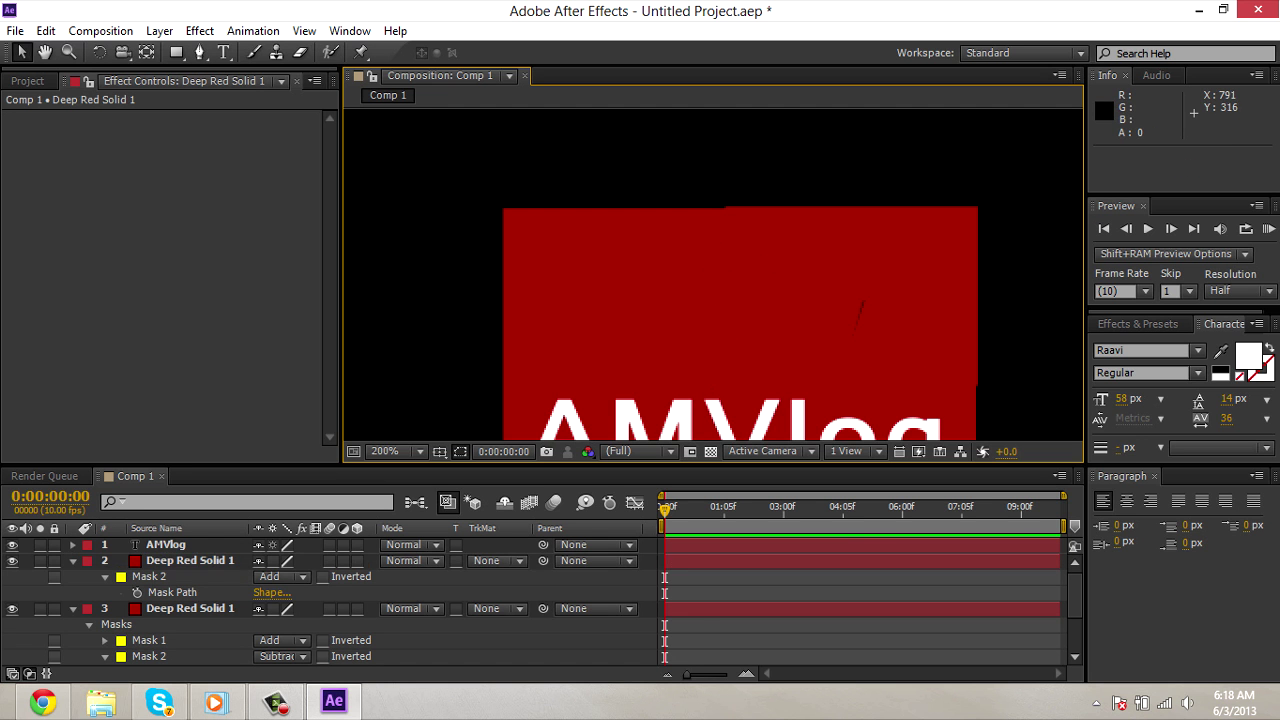
scroll(858, 310, "down", 4)
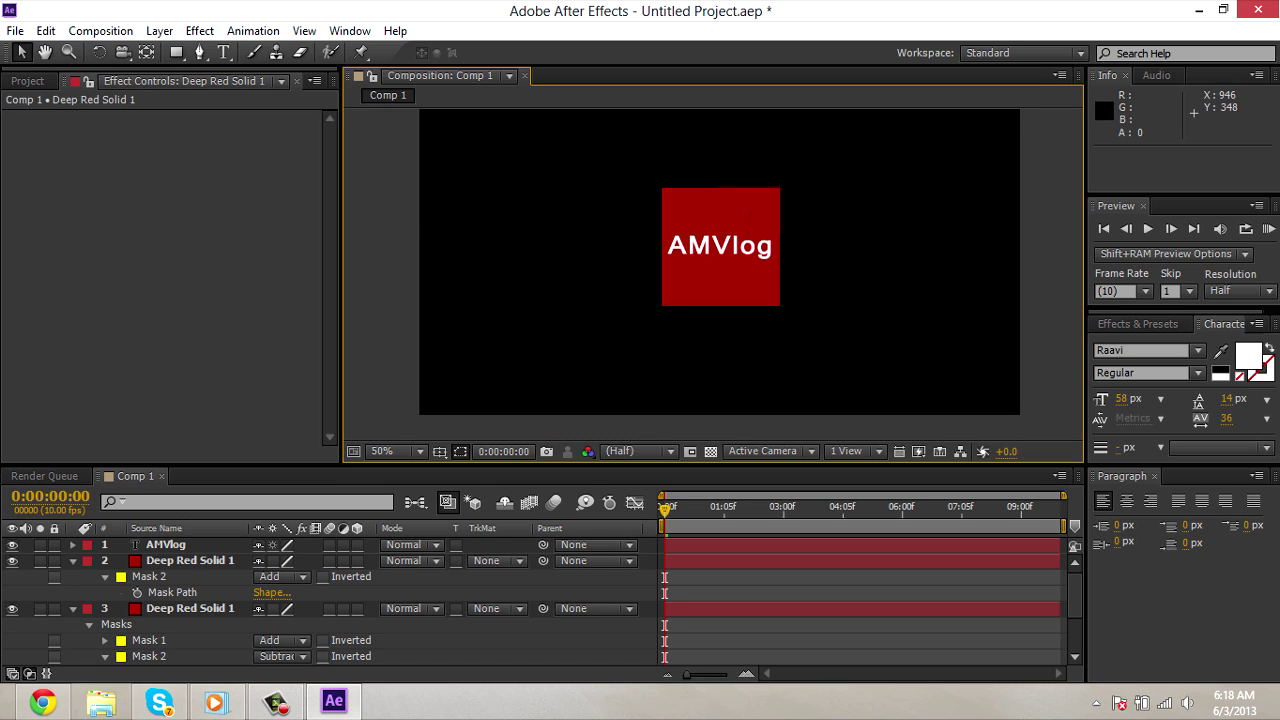
Step: Apply the Shatter simulation effect to the upper red solid layer
left_click(190, 561)
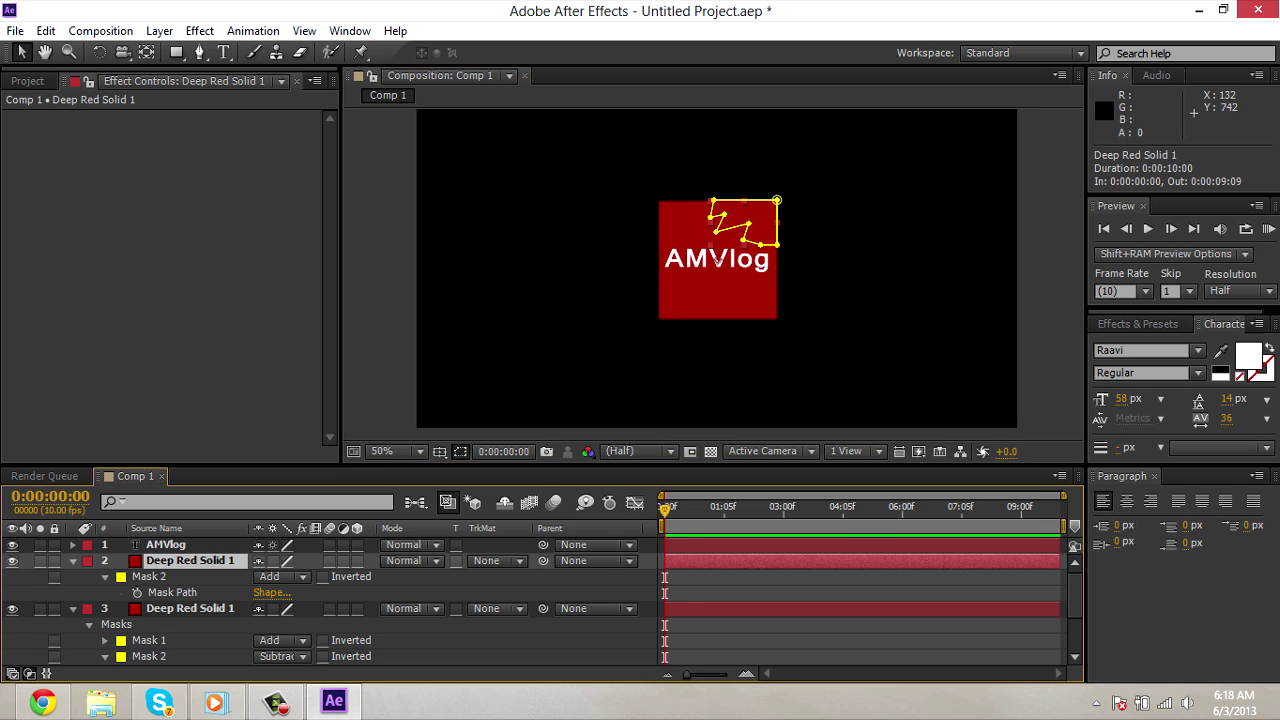
left_click(199, 31)
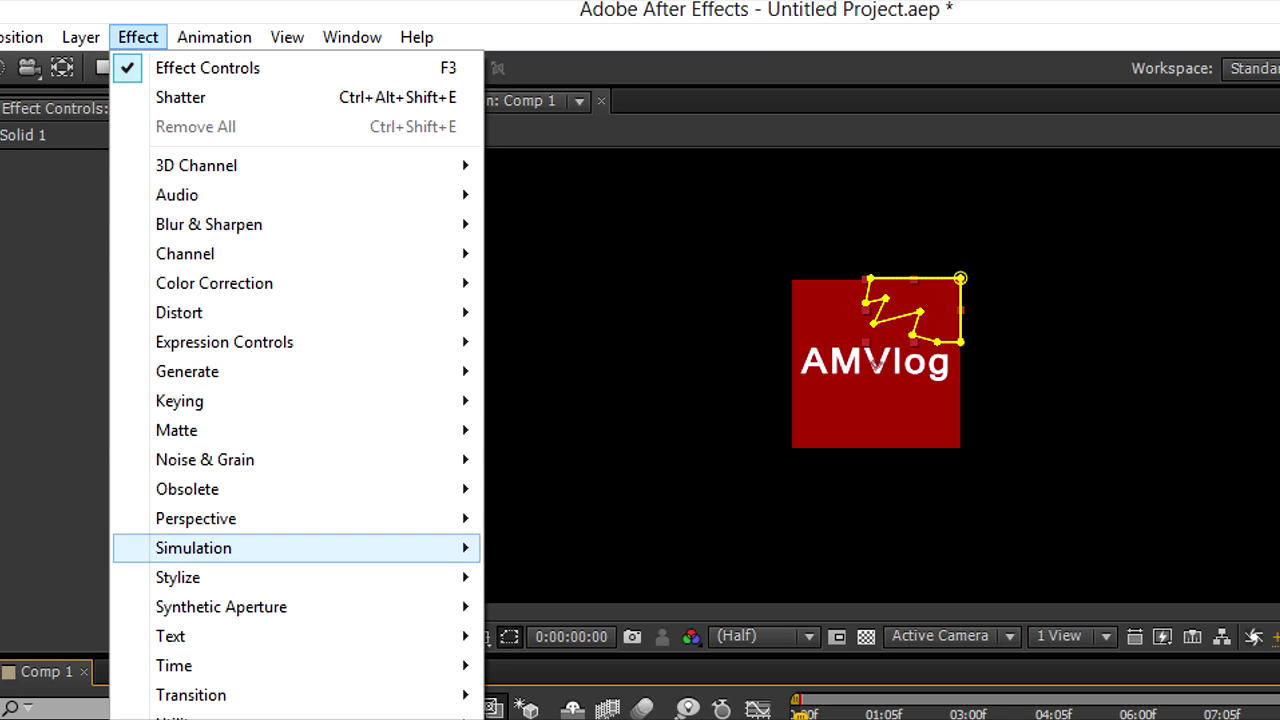
mouse_move(300, 548)
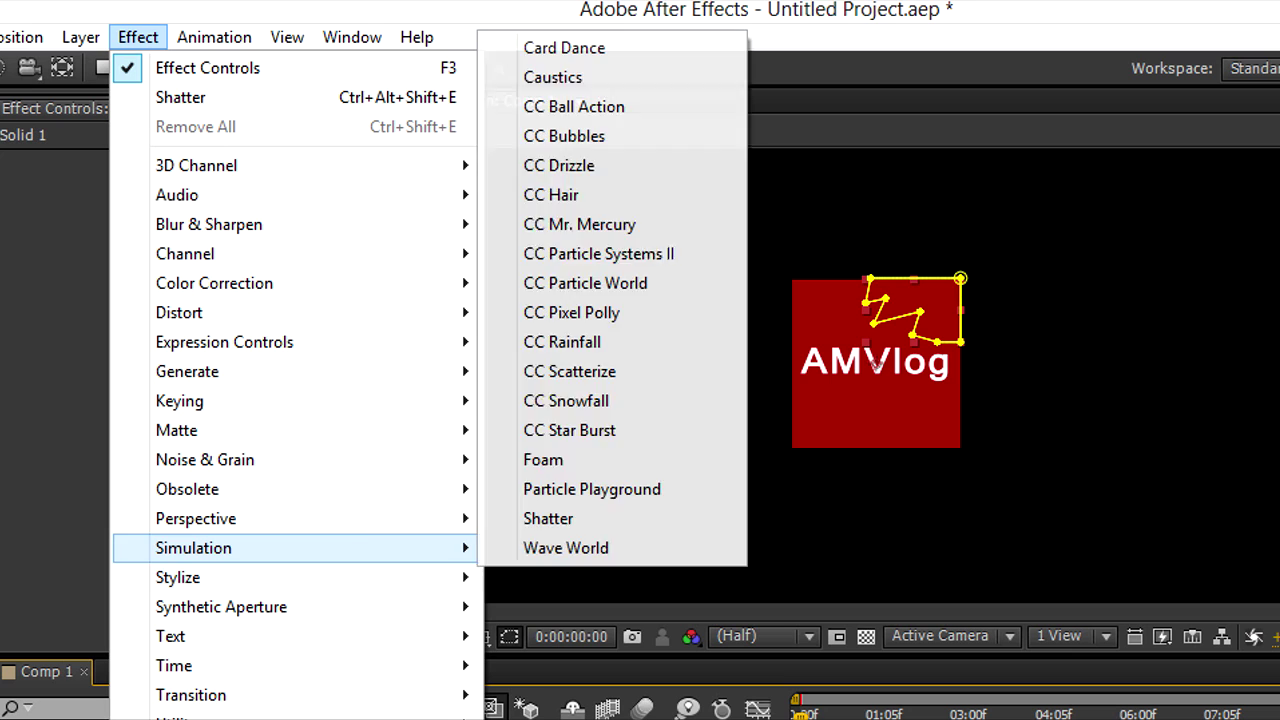
left_click(548, 516)
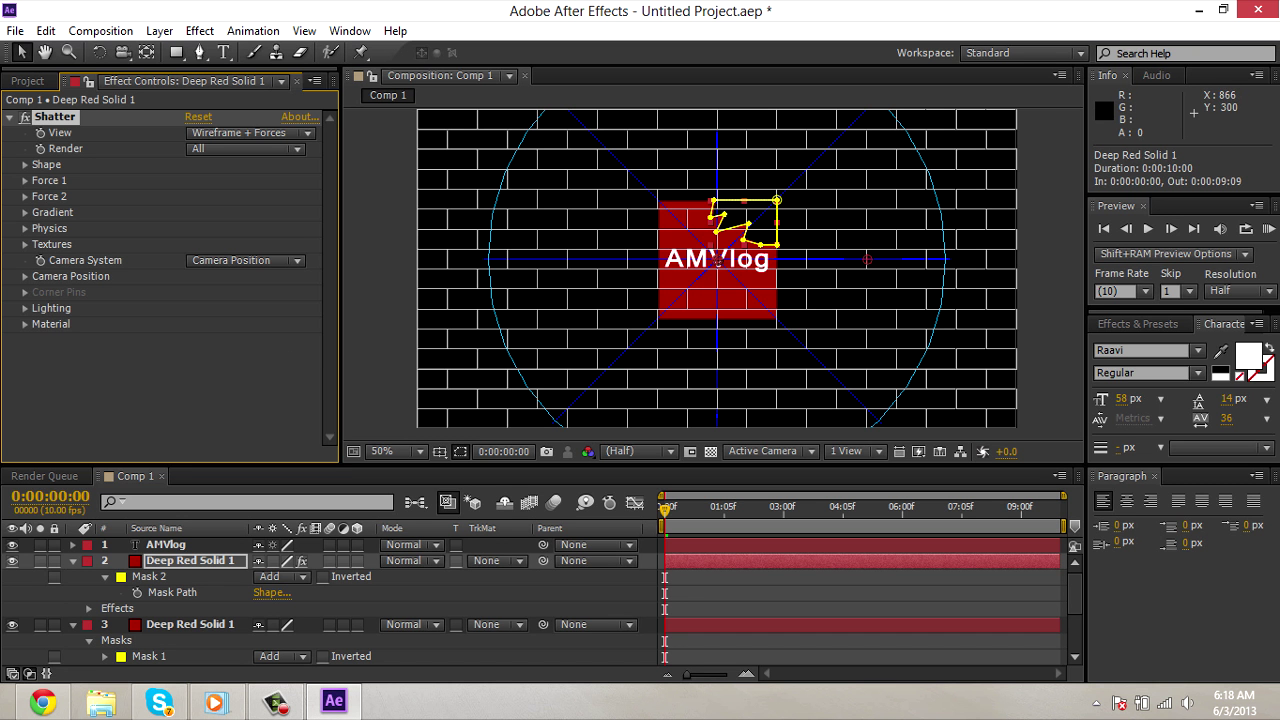
Step: Set the Shatter shape pattern to Glass and its Repetitions to 39
left_click(25, 165)
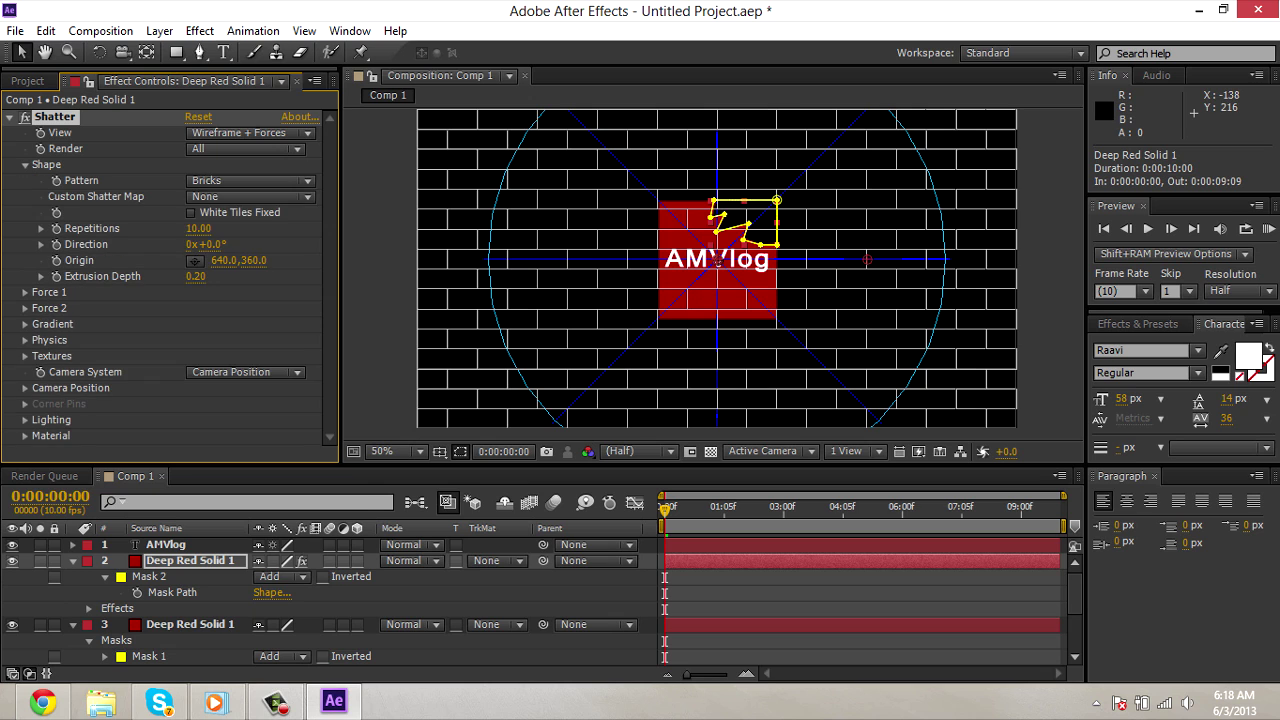
left_click(250, 180)
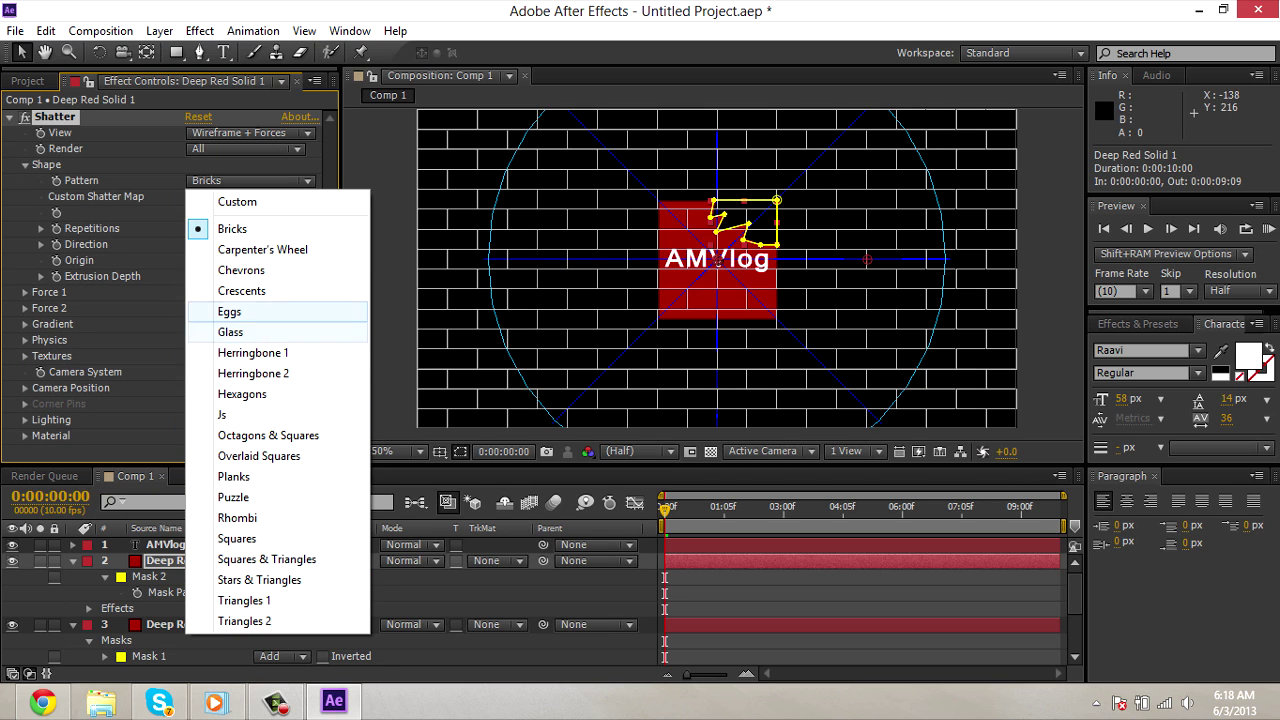
left_click(240, 332)
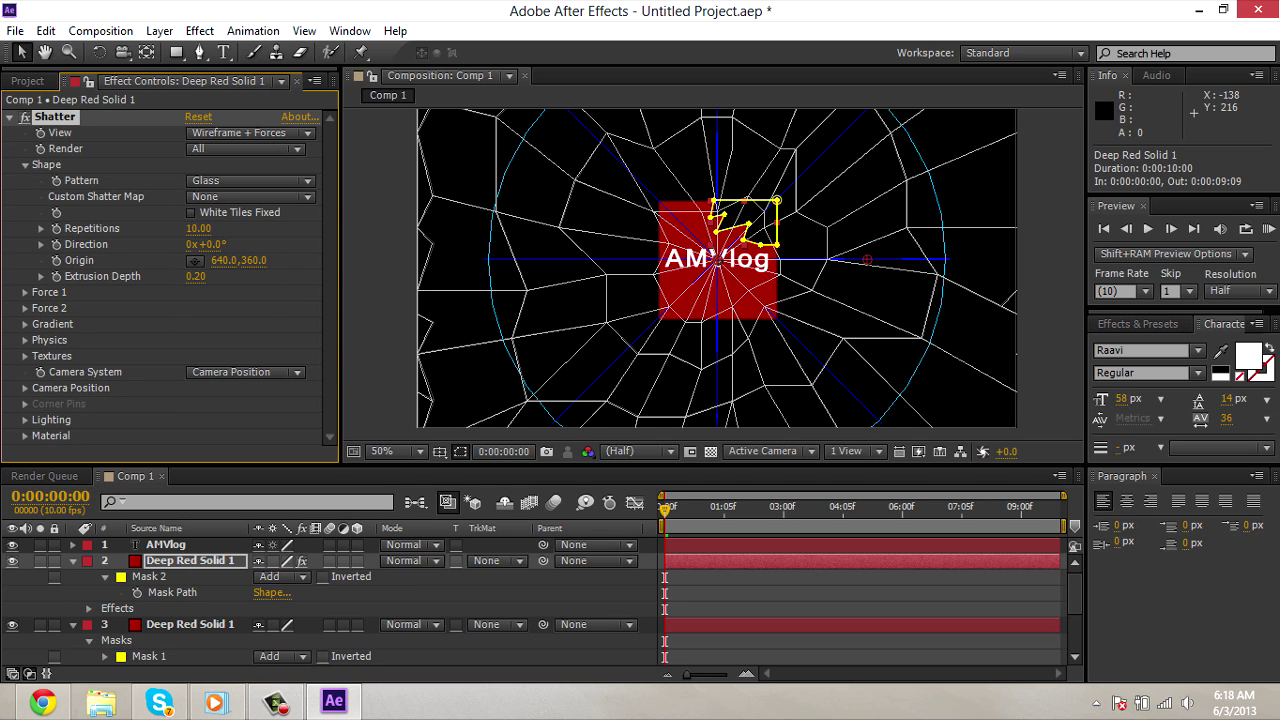
scroll(660, 240, "up", 1)
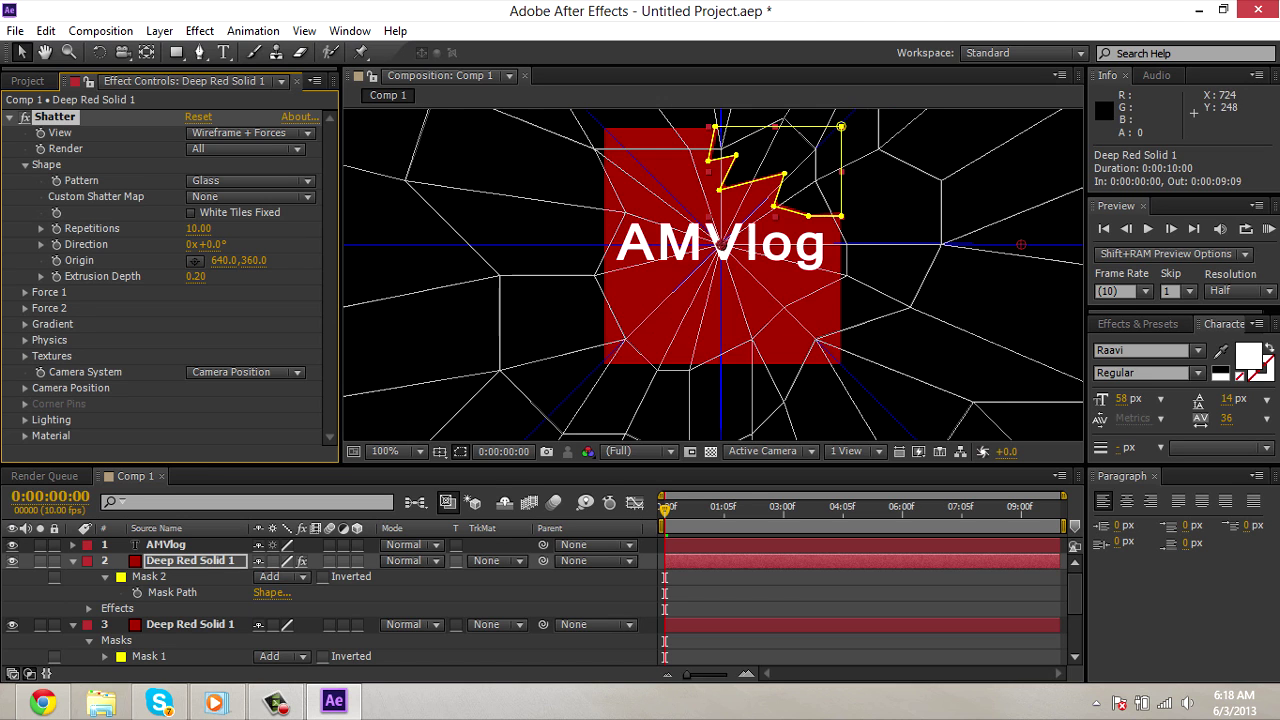
left_click_drag(690, 235, 561, 319)
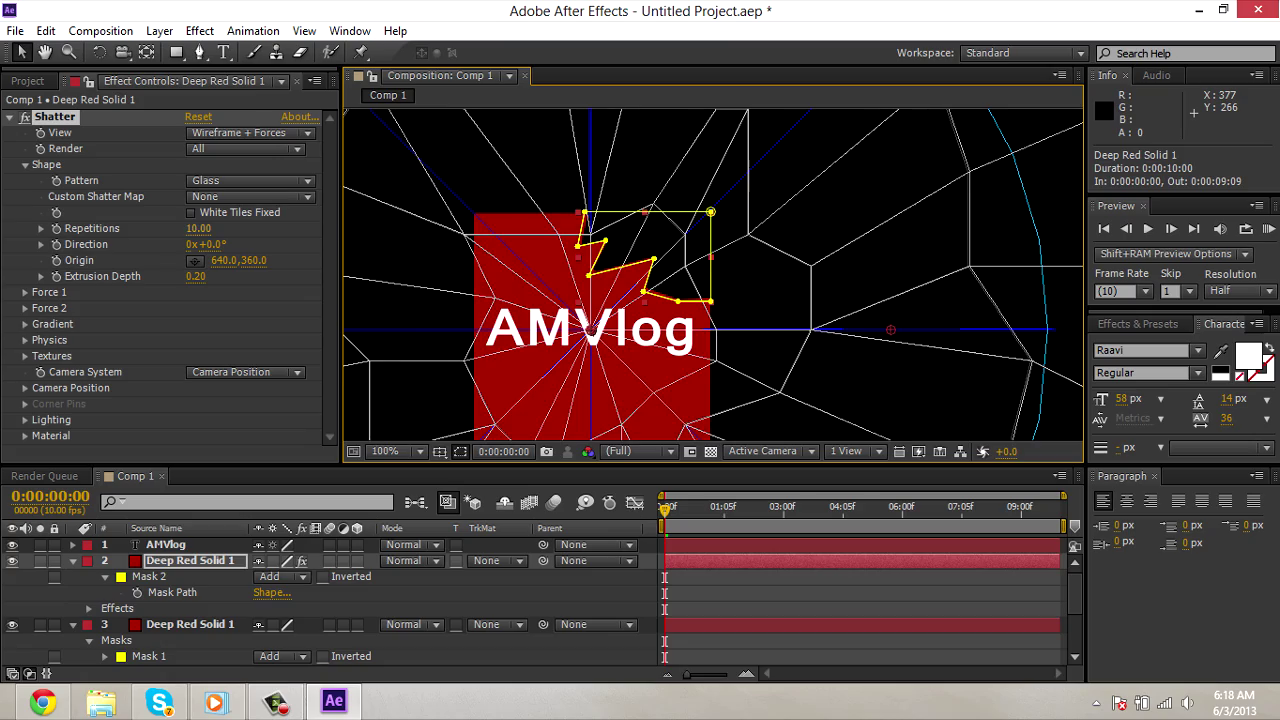
left_click_drag(199, 229, 492, 226)
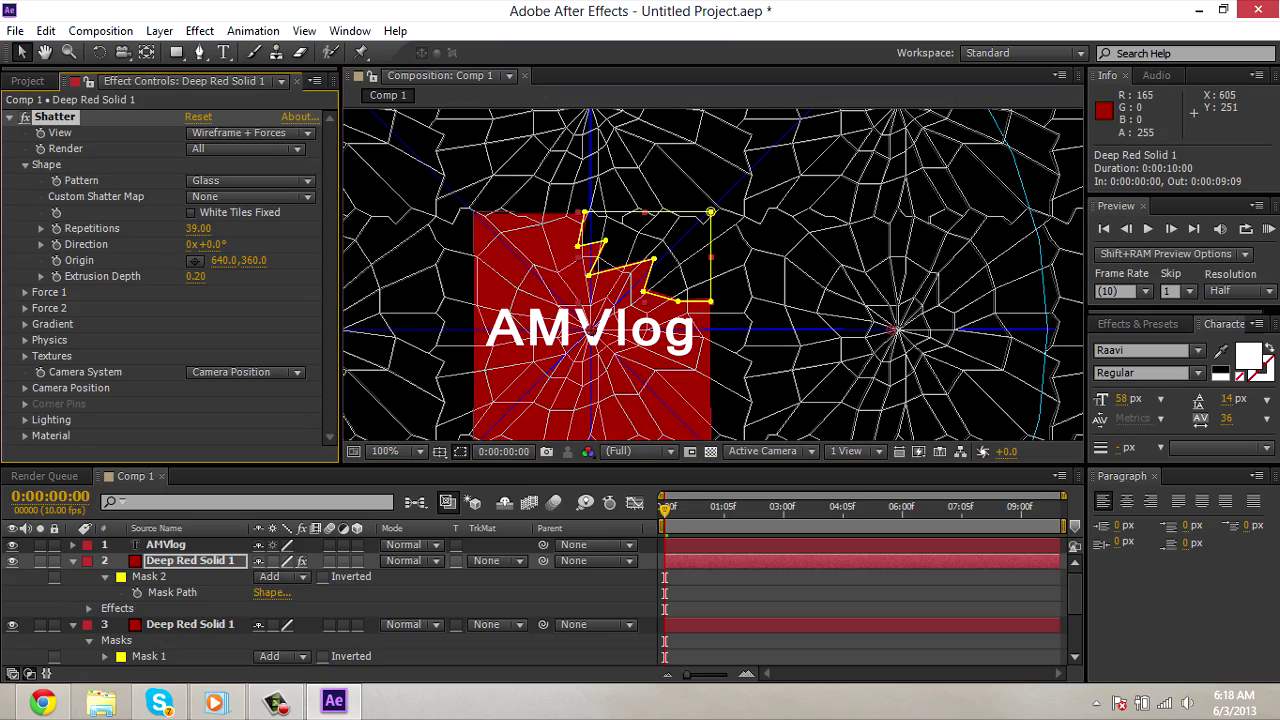
scroll(597, 243, "down", 1)
scroll(597, 243, "up", 1)
scroll(826, 234, "down", 1)
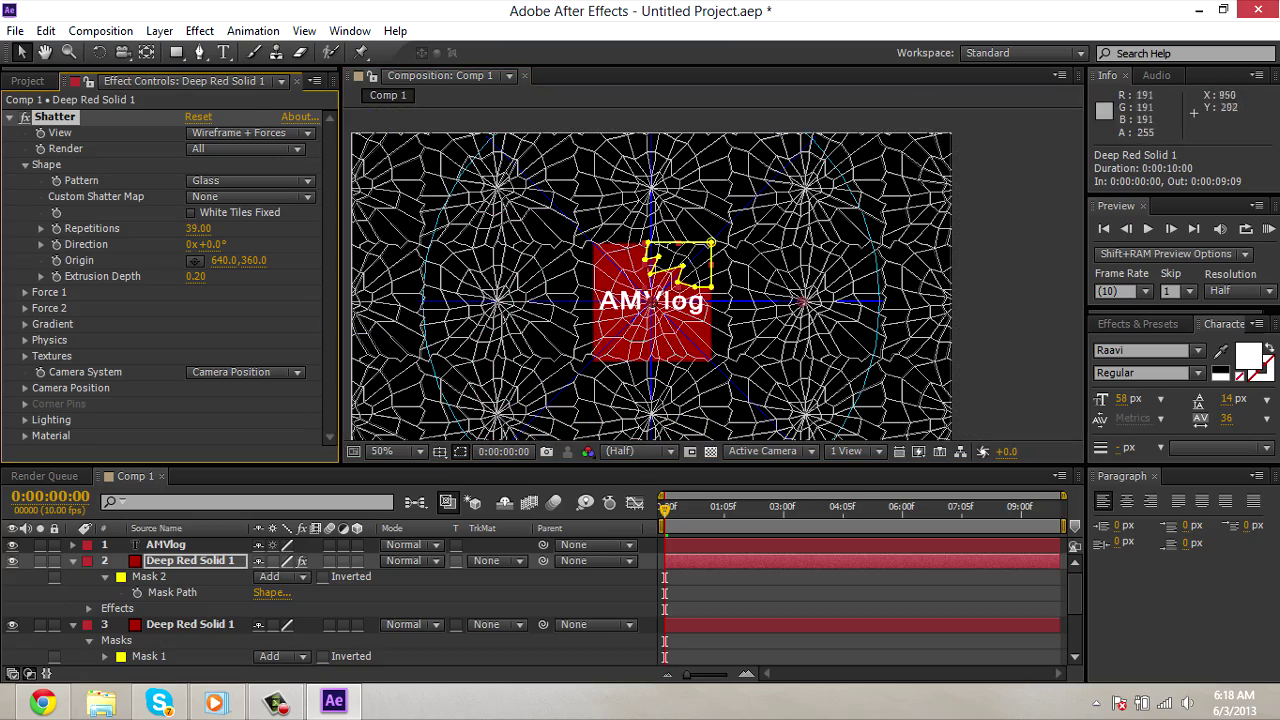
Step: Switch the Shatter effect's View to Rendered and deselect the layer
left_click(250, 132)
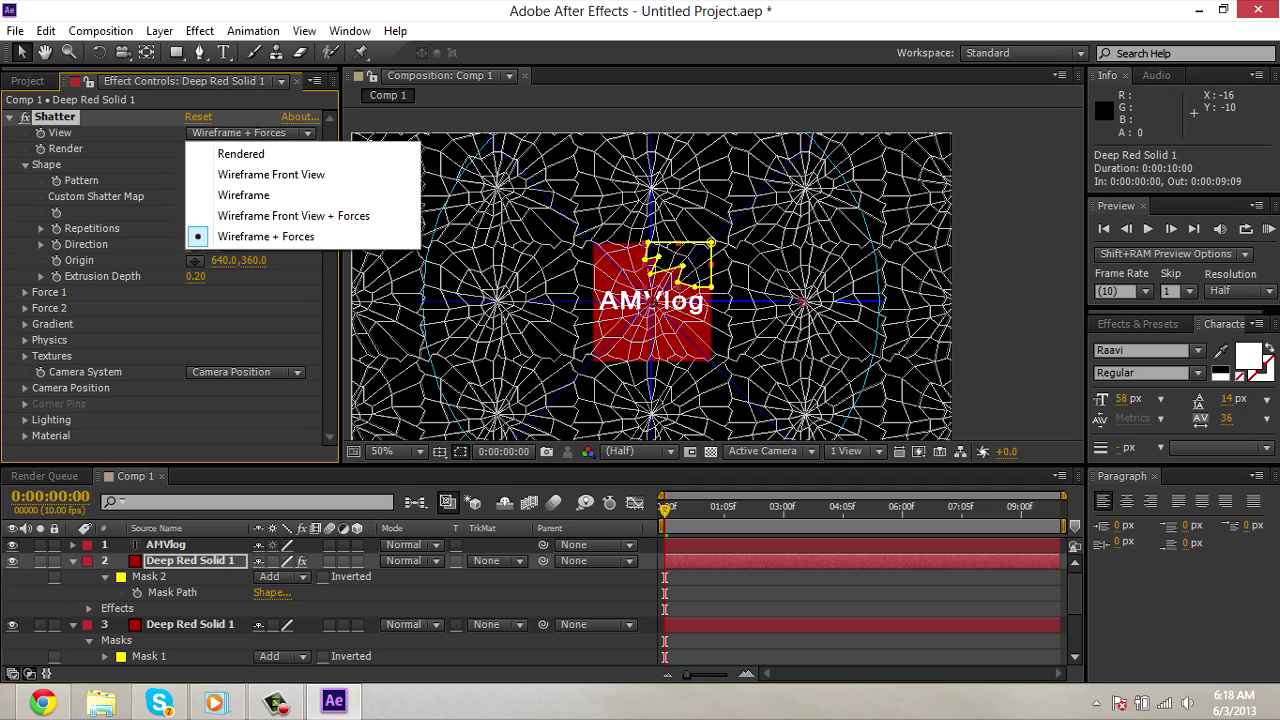
left_click(235, 151)
left_click(781, 320)
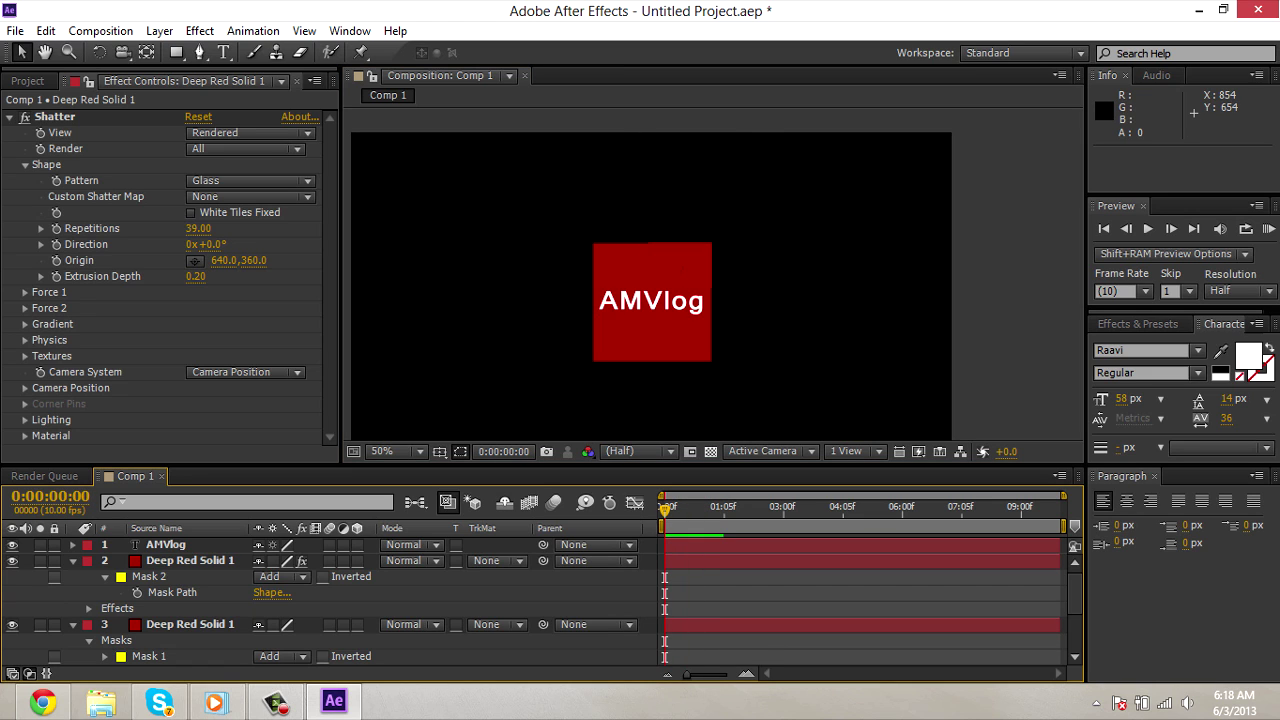
Step: Shorten the work area to end at 0:00:02:02 and run a RAM preview of the shattering corner
left_click_drag(1063, 526, 758, 526)
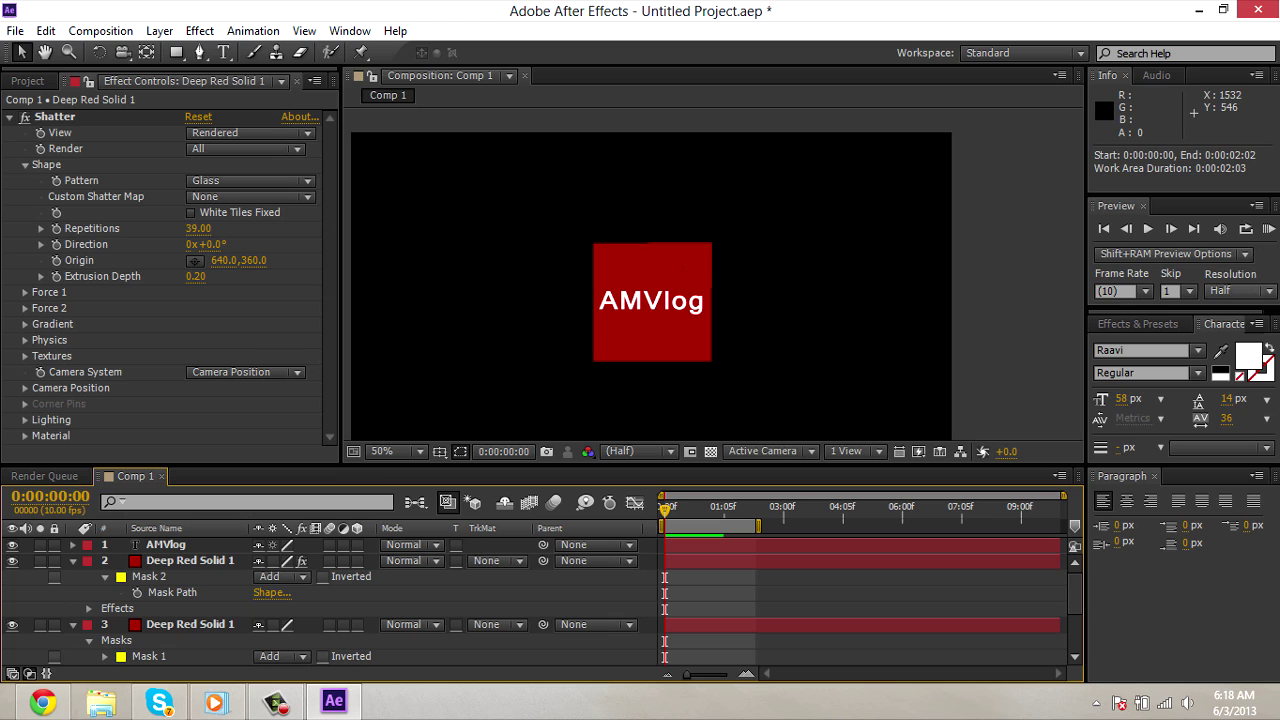
left_click(1269, 229)
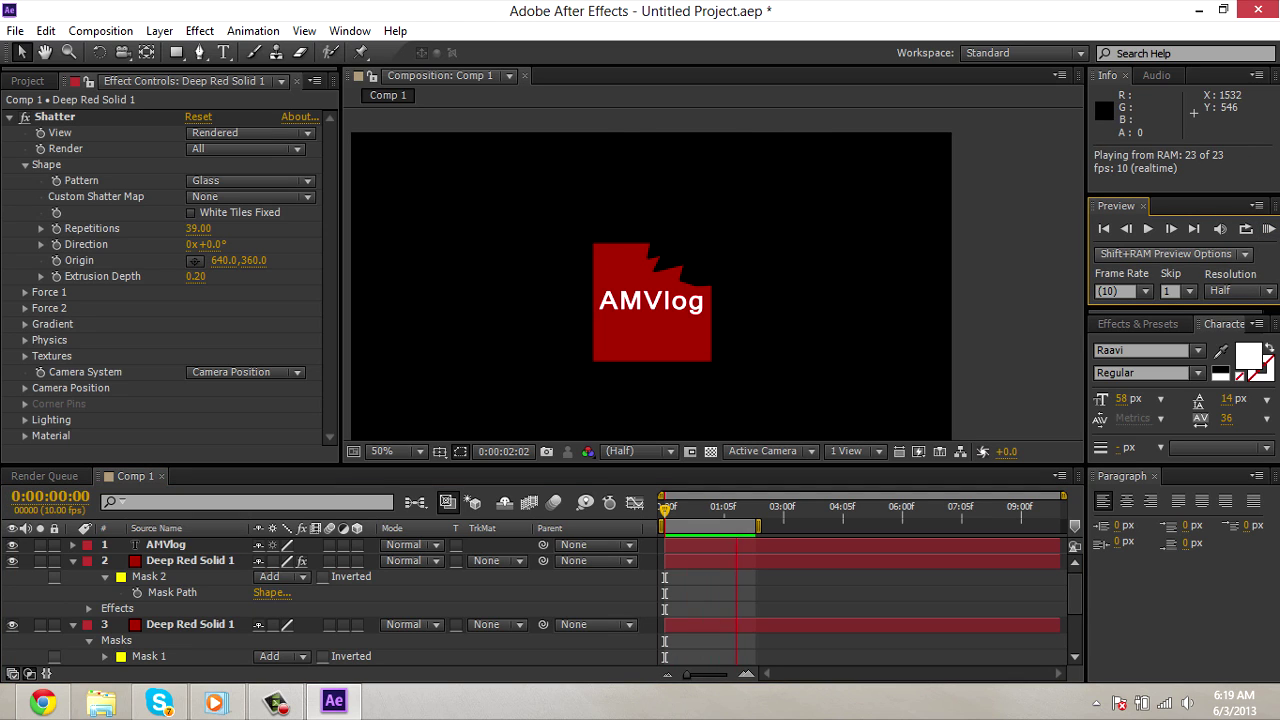
key("space")
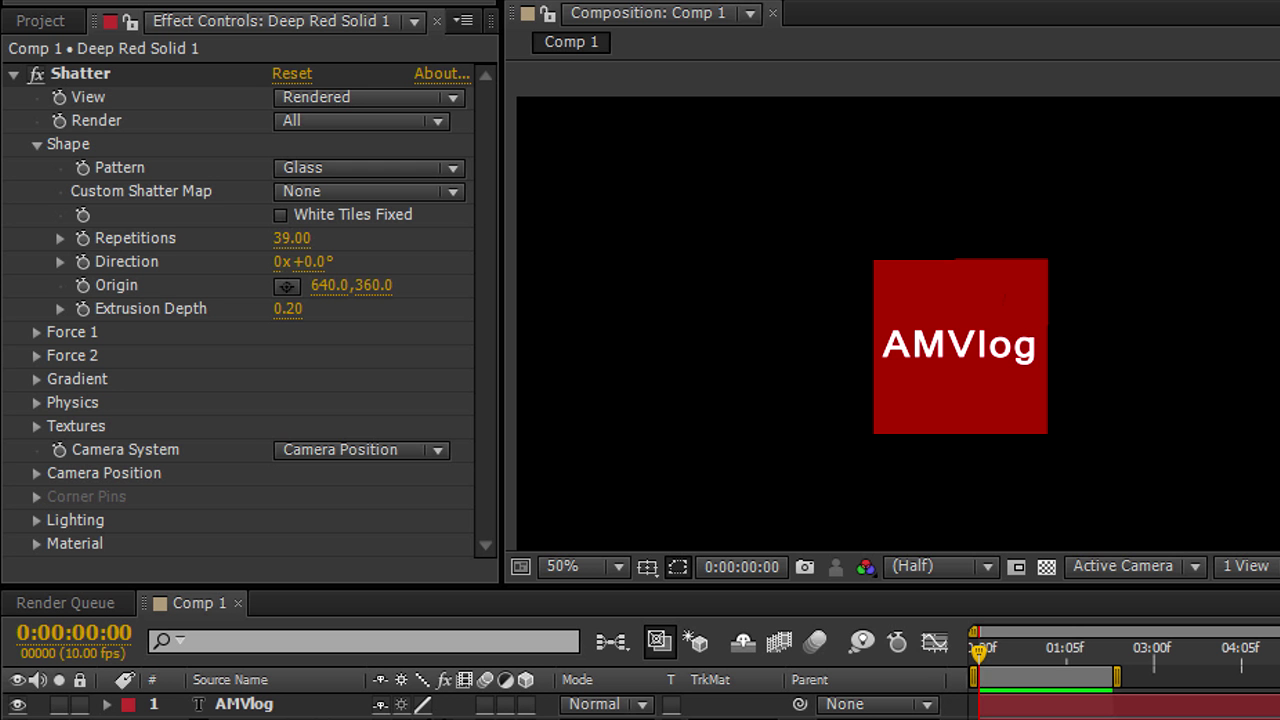
Step: Expand the Shatter effect's Force 1 and Physics settings to examine them, and preview the animation again
left_click(37, 332)
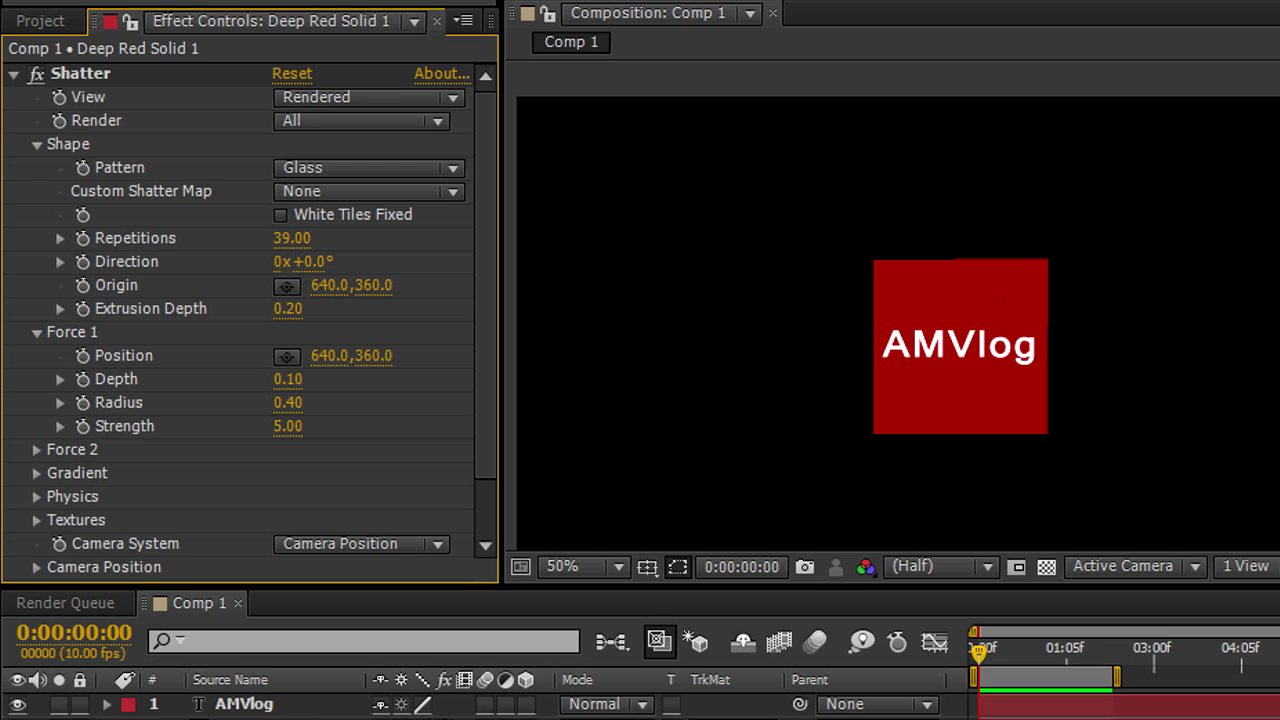
left_click(37, 497)
scroll(238, 400, "down", 5)
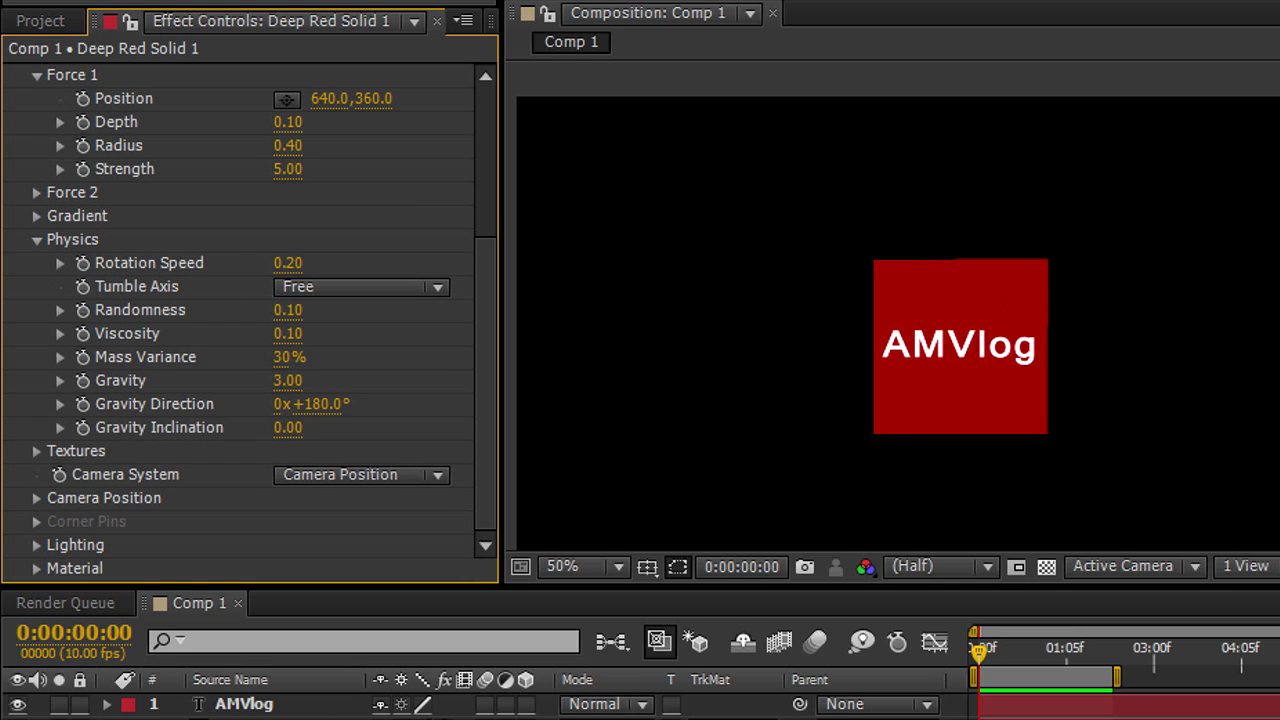
key("comma")
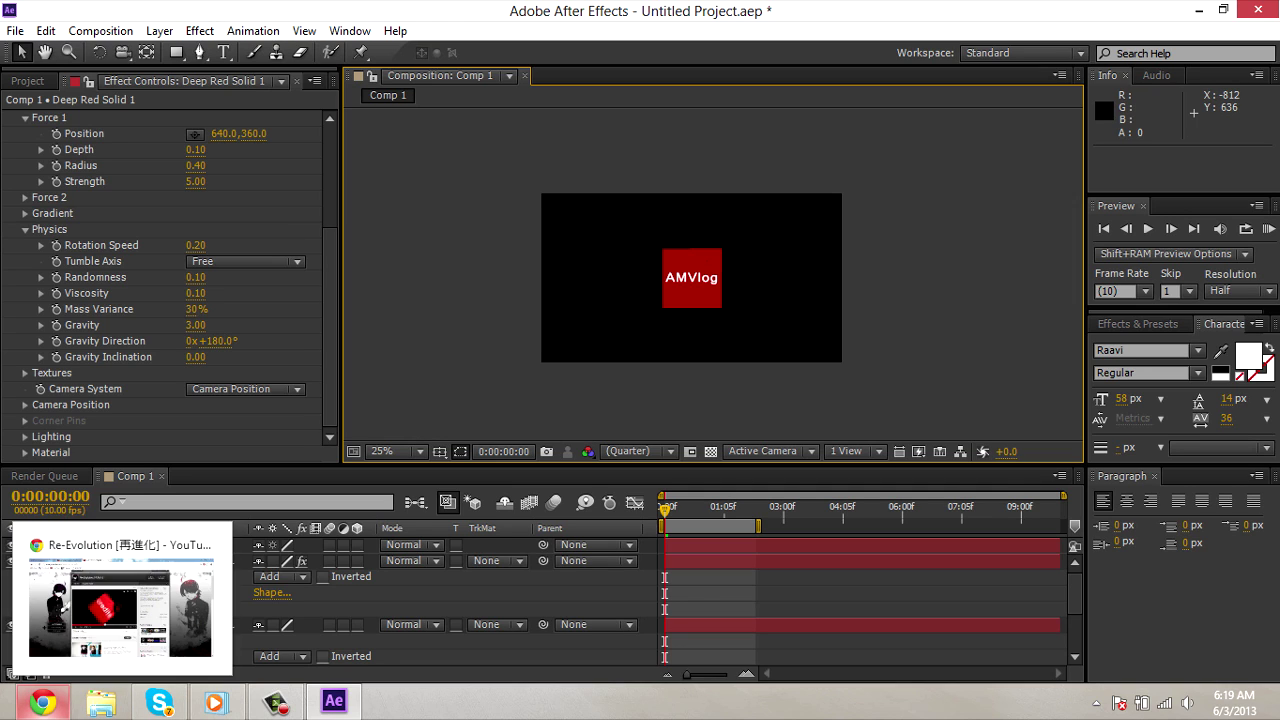
key("KP_0")
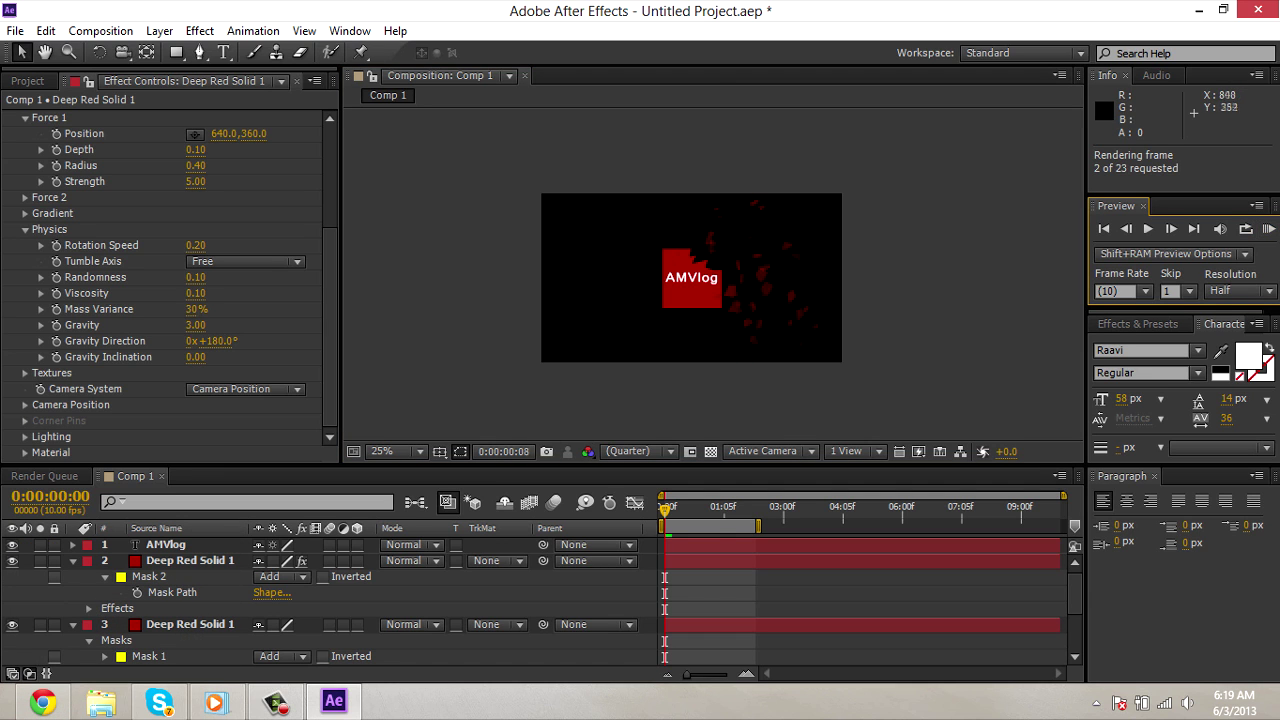
Step: Switch to Chrome and pause the Birthday Credits video at 0:19, comparing its flying shards with the After Effects composition
left_click(42, 702)
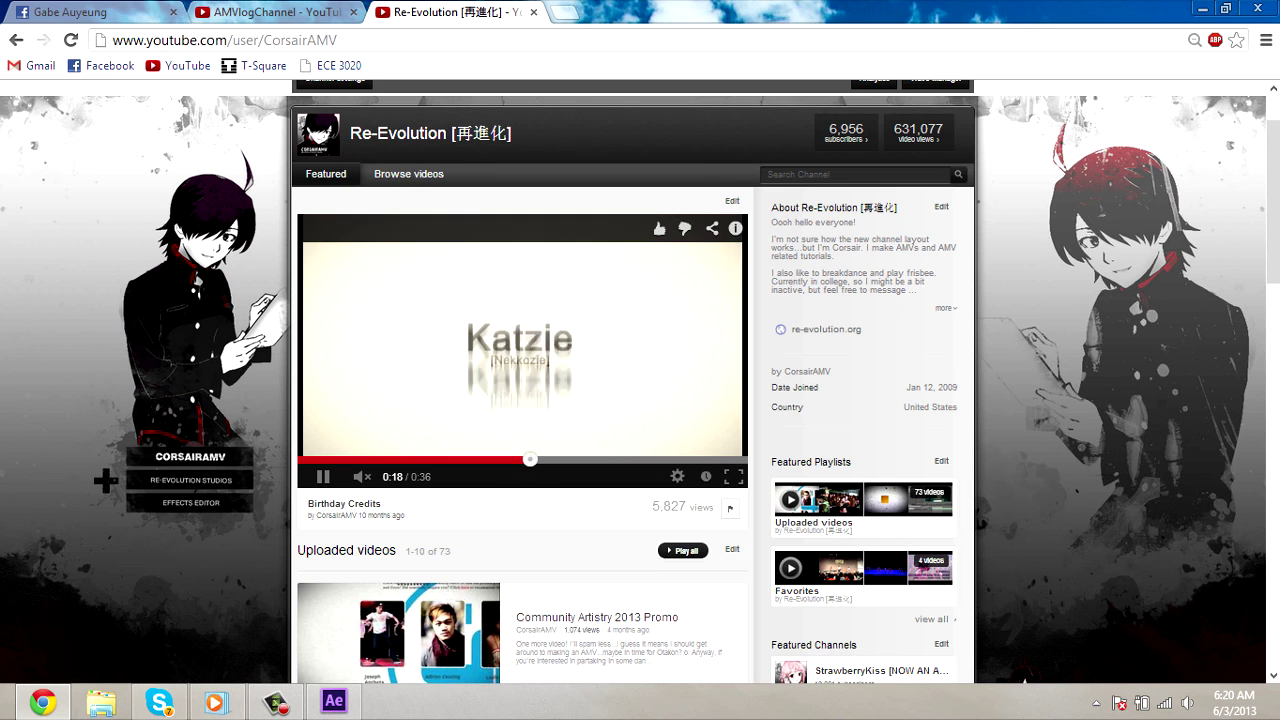
key("space")
left_click(334, 701)
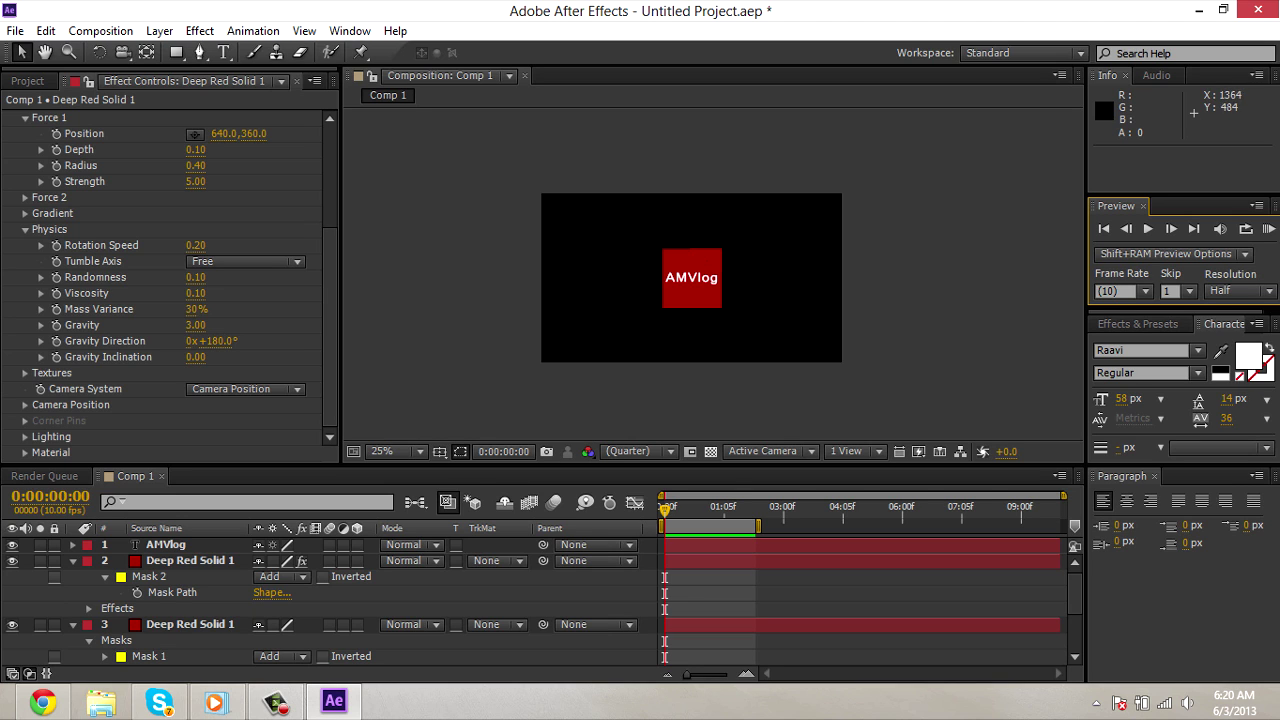
left_click(43, 702)
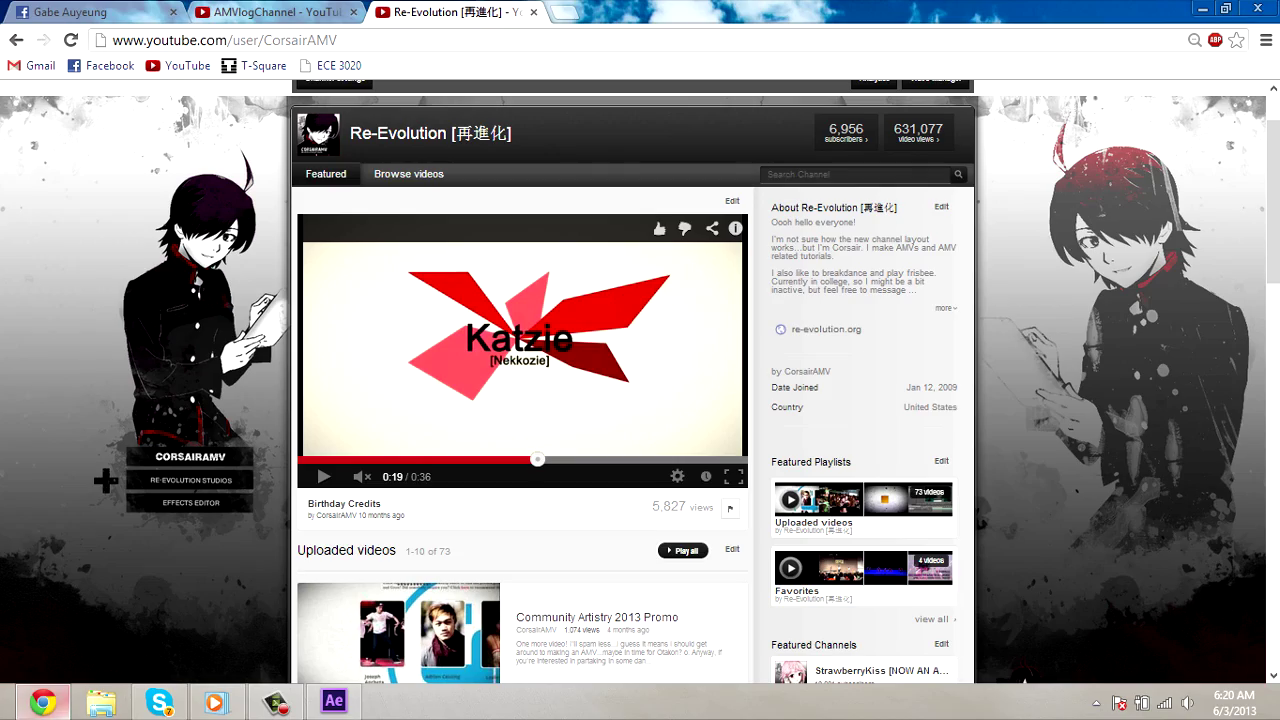